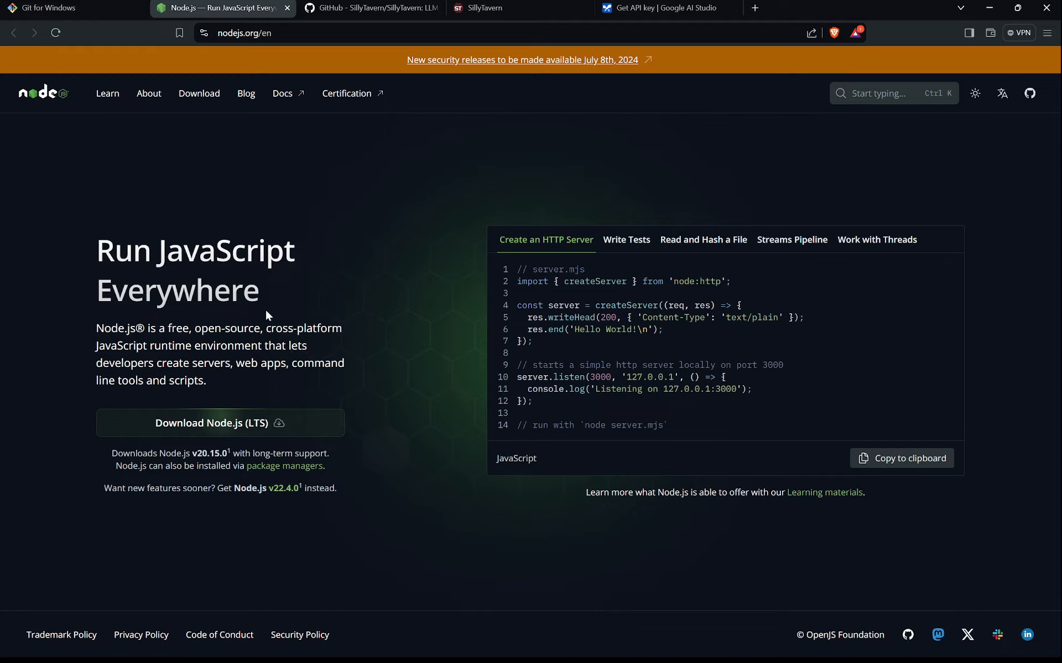
# Switch to the SillyTavern GitHub repository page and look through its file list
pyautogui.click(371, 7)
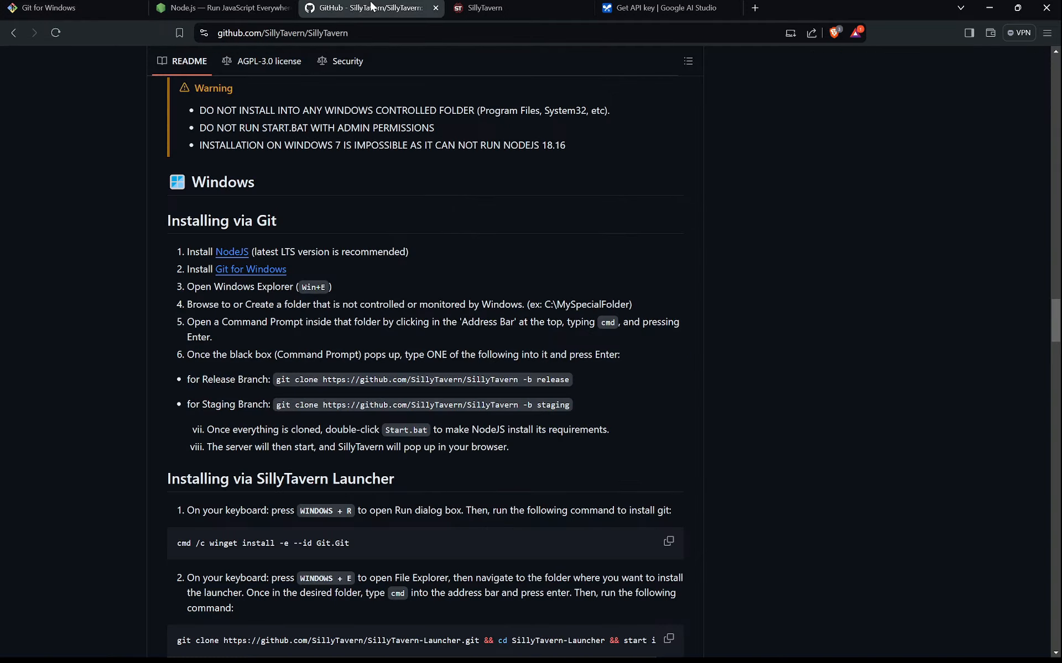
pyautogui.scroll(15, 147, 272)
pyautogui.scroll(10, 147, 272)
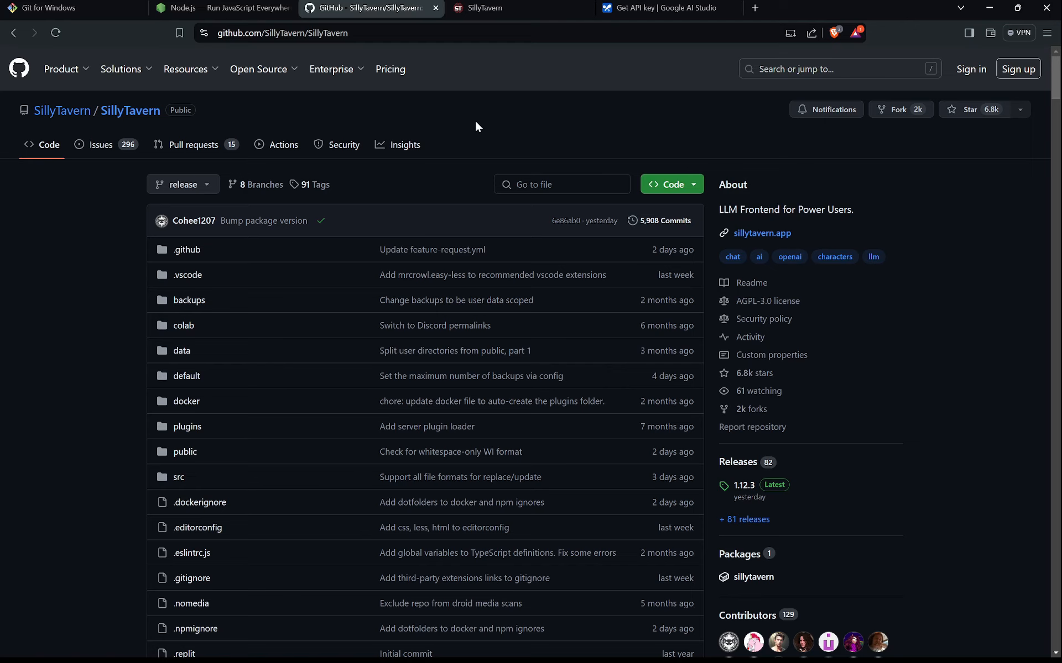
pyautogui.scroll(-6, 124, 404)
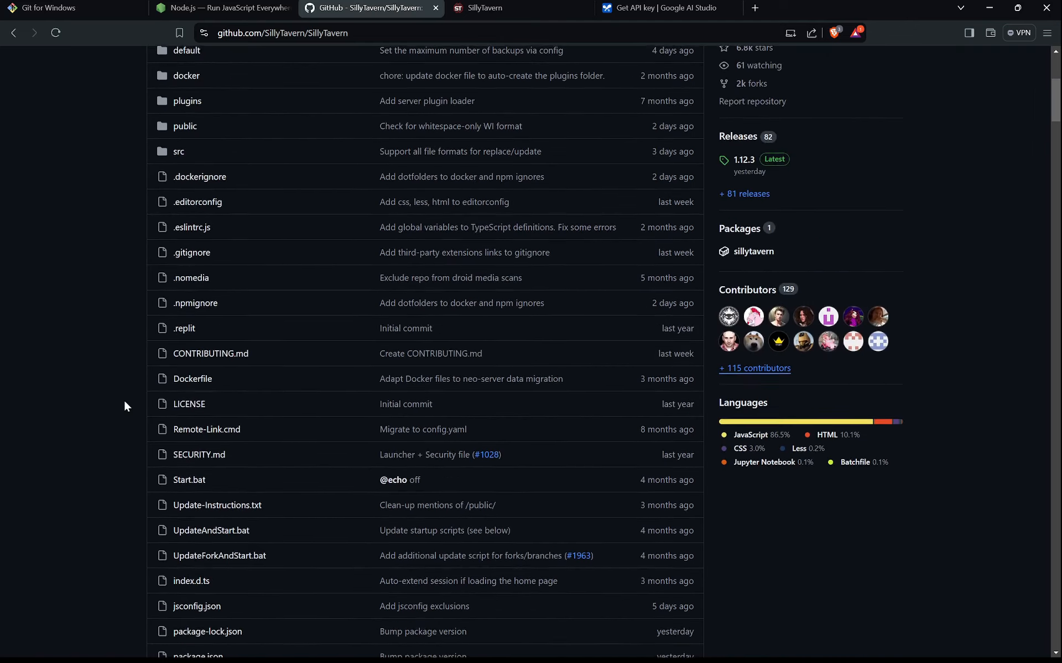
pyautogui.scroll(5, 124, 403)
pyautogui.scroll(1, 123, 407)
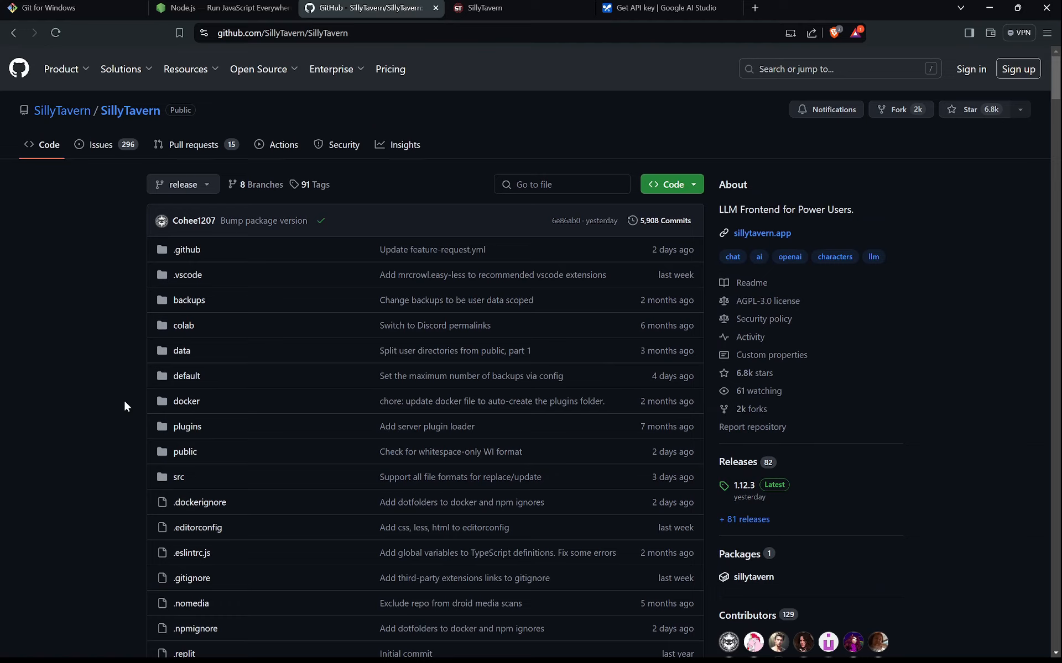
pyautogui.scroll(-1, 125, 406)
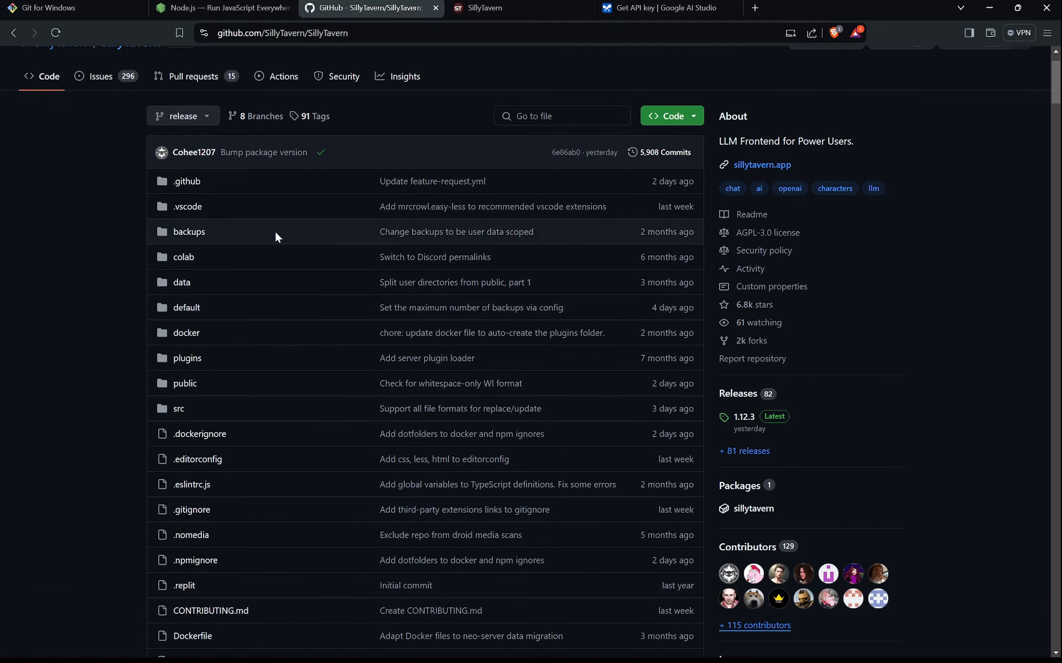
pyautogui.scroll(-2, 302, 270)
pyautogui.scroll(-6, 302, 271)
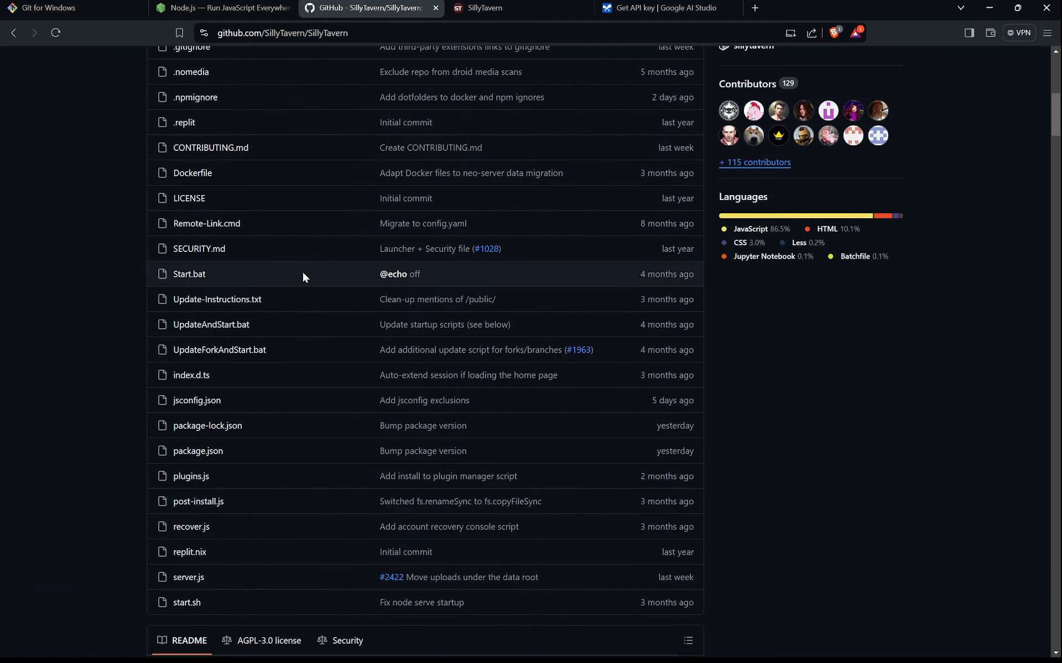
pyautogui.scroll(3, 272, 354)
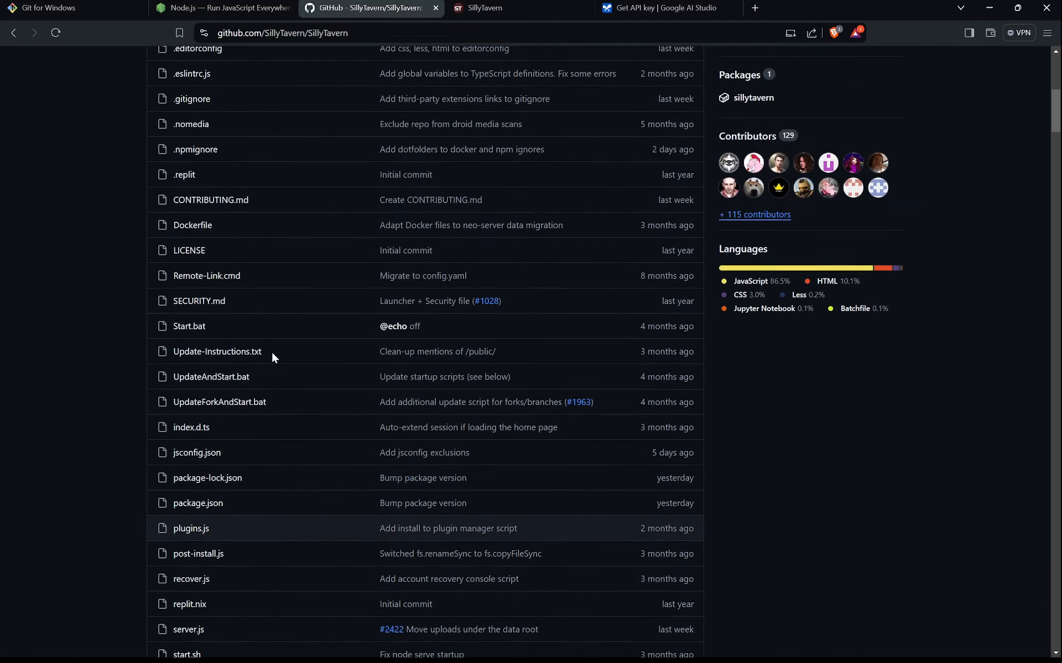
pyautogui.scroll(-3, 272, 354)
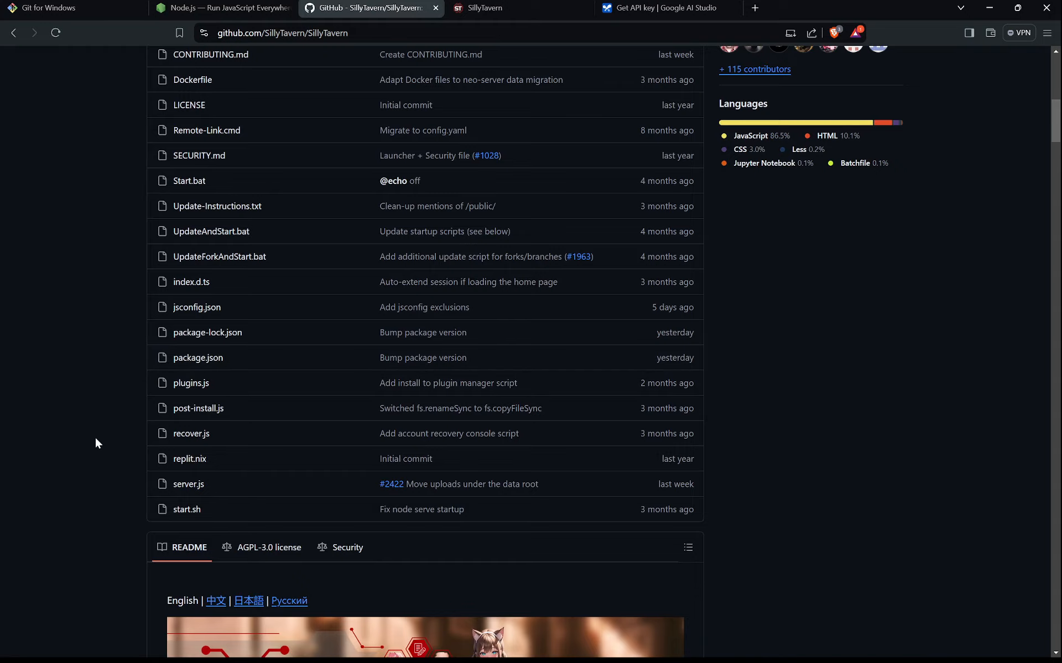
# Read through the repository README from the introduction to the Windows installation section
pyautogui.scroll(-8, 96, 437)
pyautogui.scroll(-13, 95, 438)
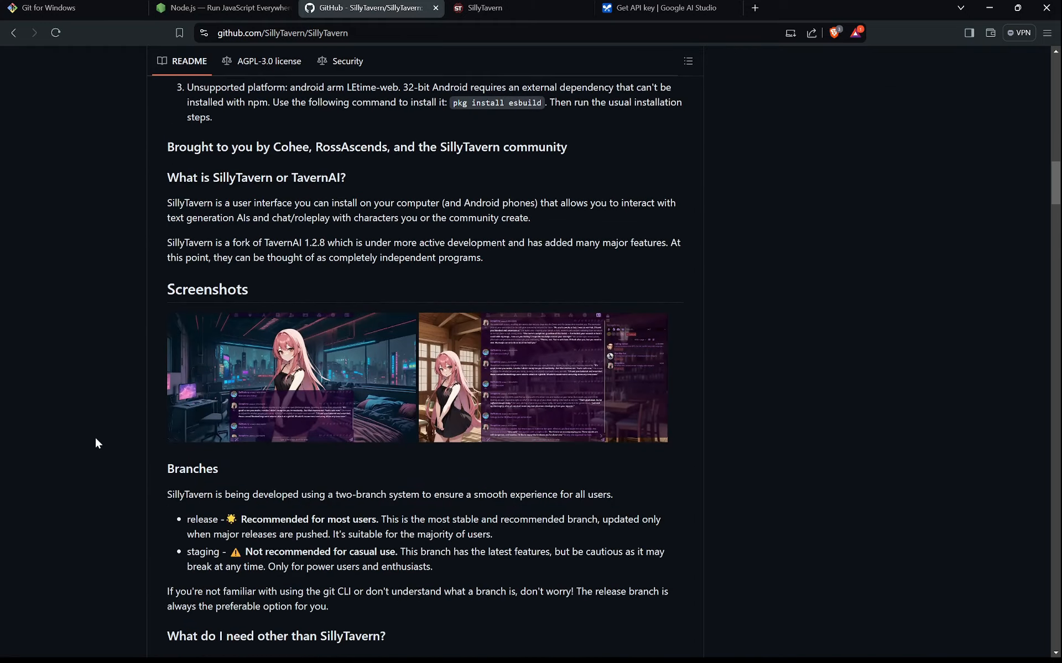
pyautogui.scroll(-3, 95, 442)
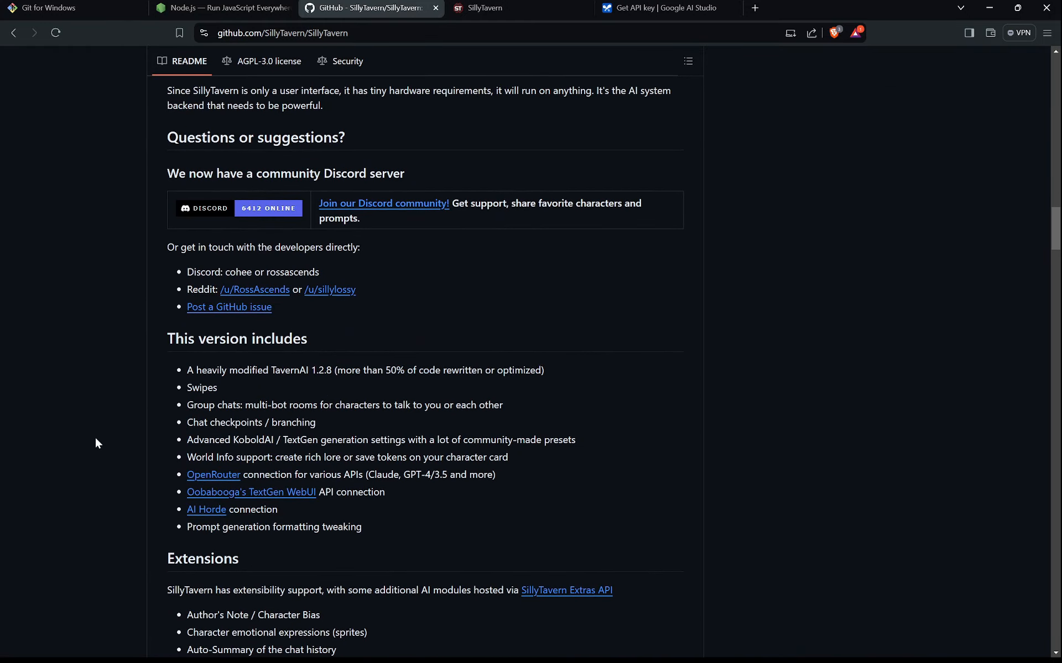
pyautogui.scroll(-4, 96, 443)
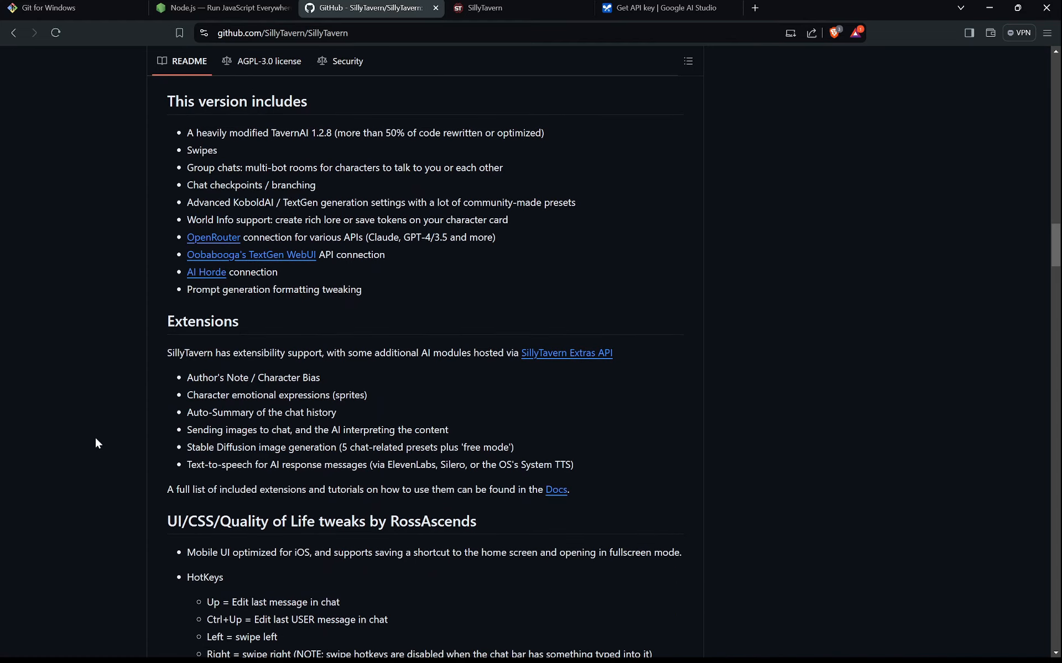
pyautogui.scroll(-13, 95, 444)
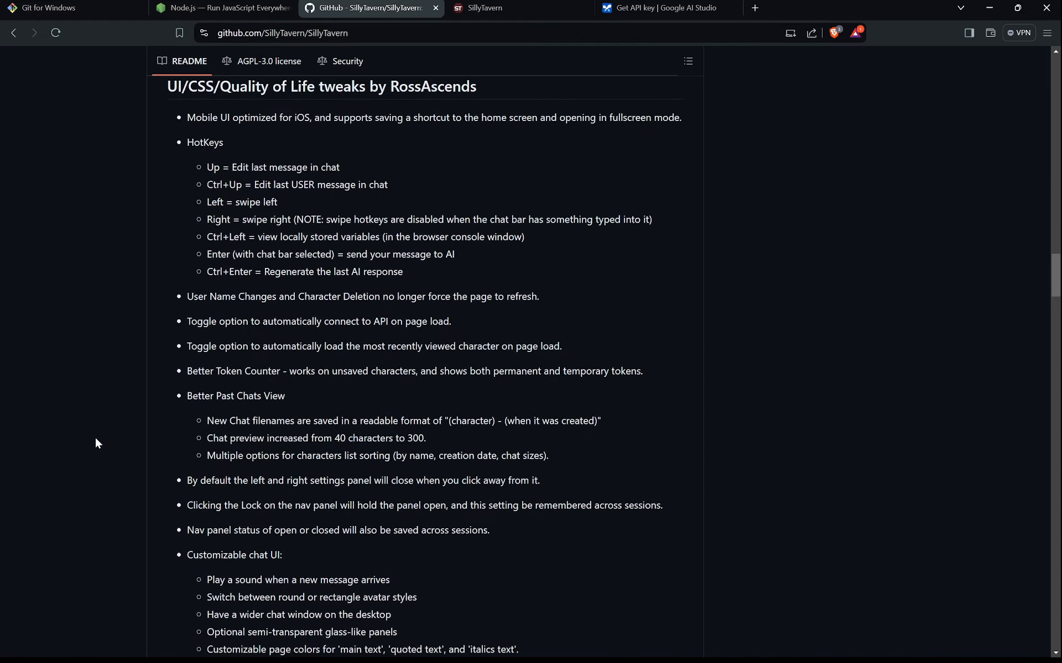
pyautogui.scroll(-2, 96, 443)
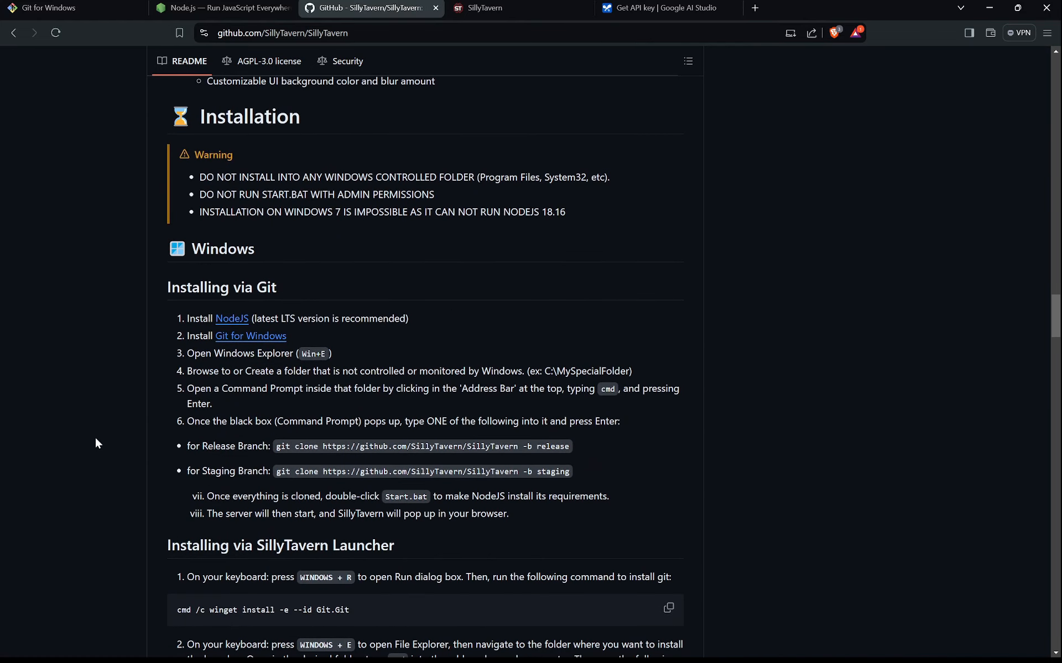
# Examine the Installing via Git instructions and highlight the release branch git clone command
pyautogui.scroll(-2, 95, 444)
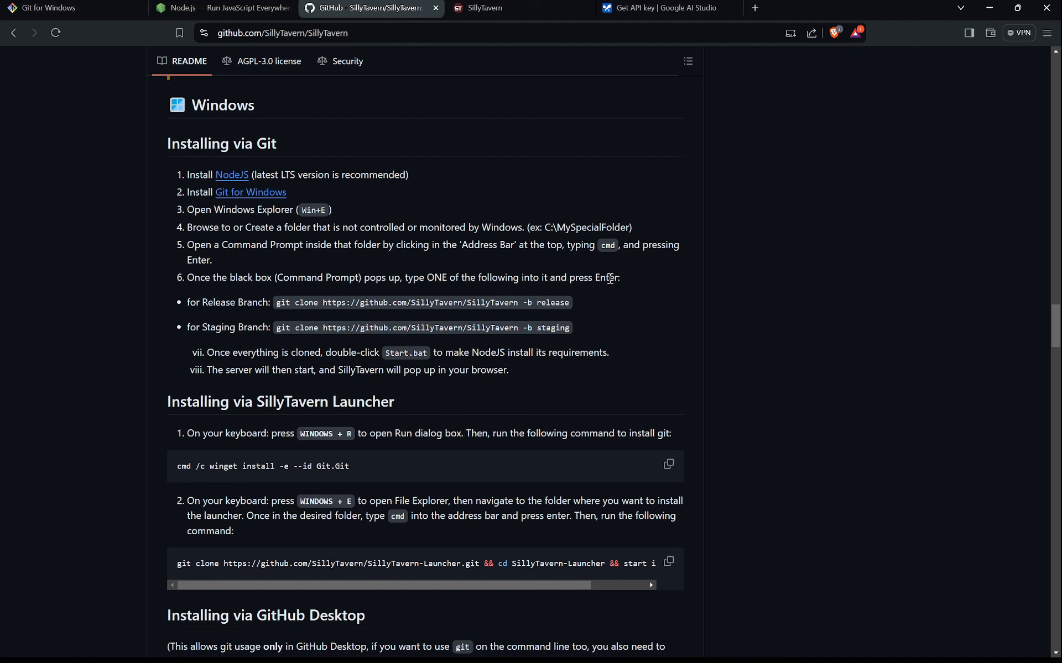
pyautogui.scroll(-1, 658, 317)
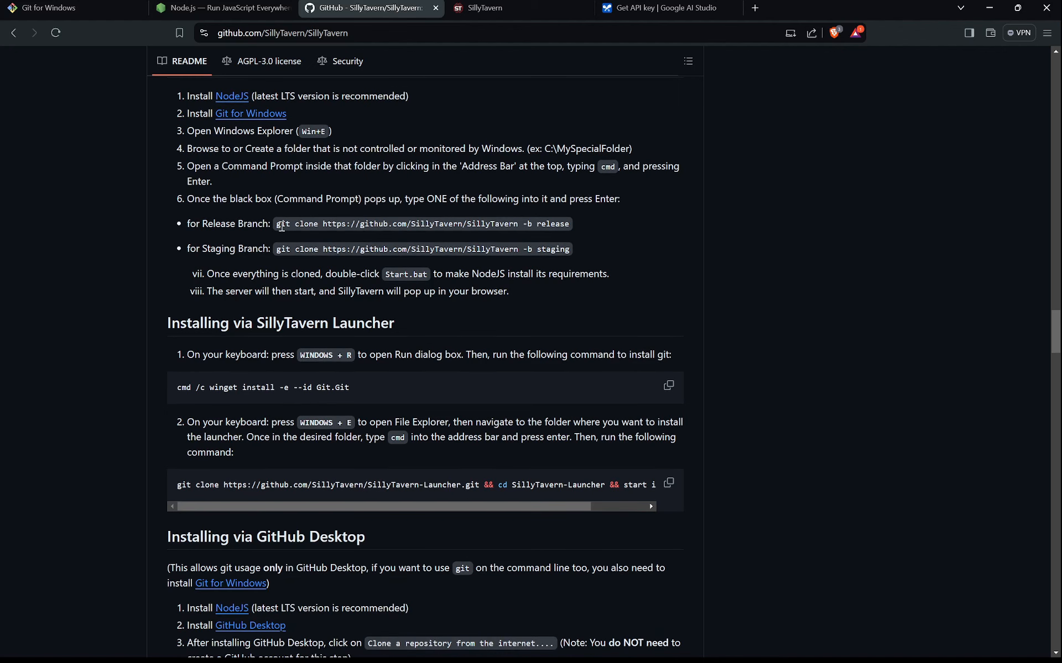
pyautogui.moveTo(277, 224); pyautogui.dragTo(569, 223)
pyautogui.click(597, 231)
pyautogui.scroll(1, 600, 273)
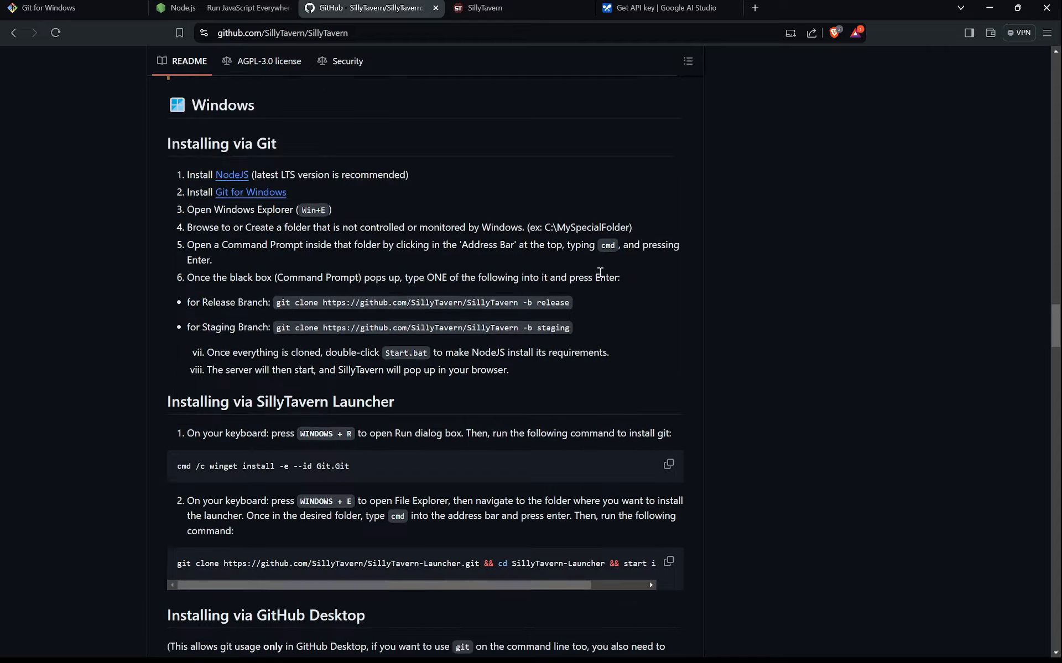
# Review the README again and highlight the repository URL and the -b release option in the release branch clone command
pyautogui.scroll(20, 600, 273)
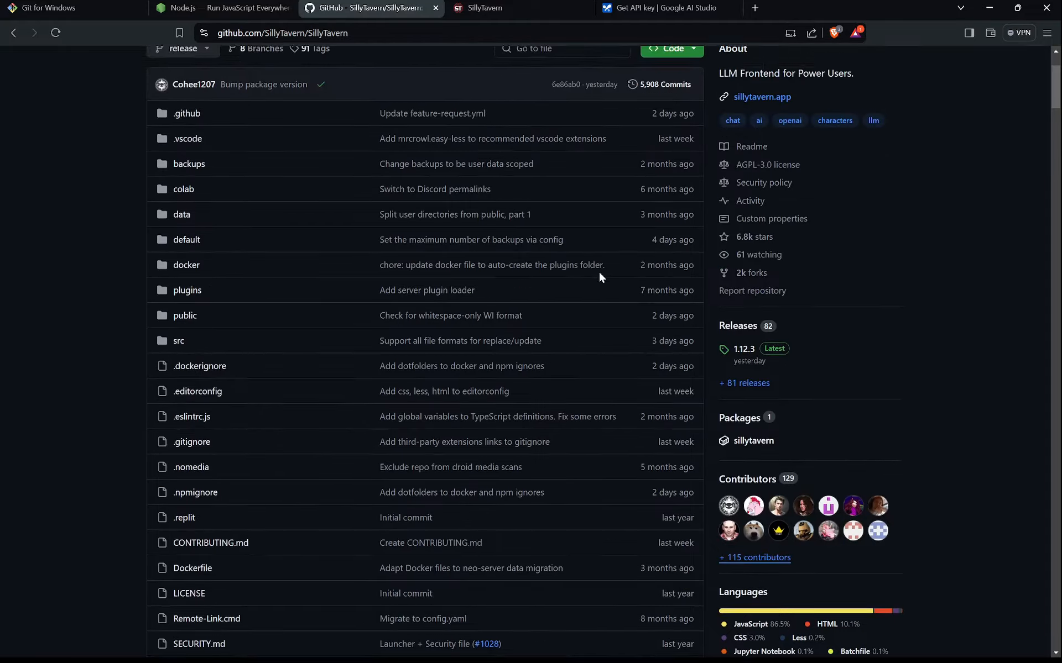
pyautogui.scroll(2, 599, 273)
pyautogui.scroll(-10, 599, 272)
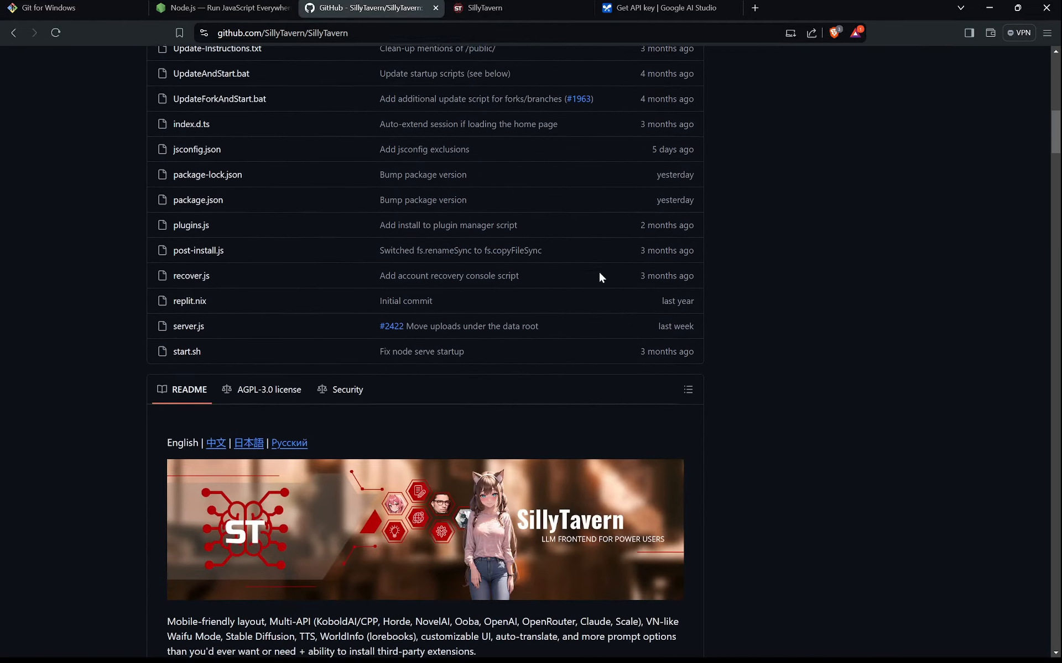
pyautogui.scroll(-20, 669, 398)
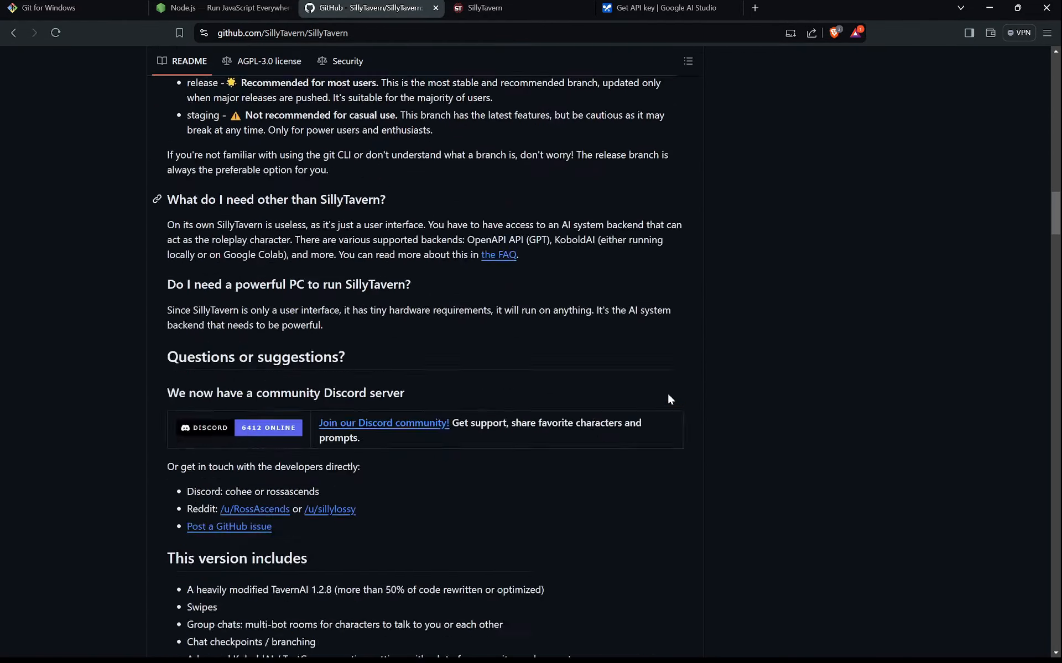
pyautogui.scroll(-12, 668, 399)
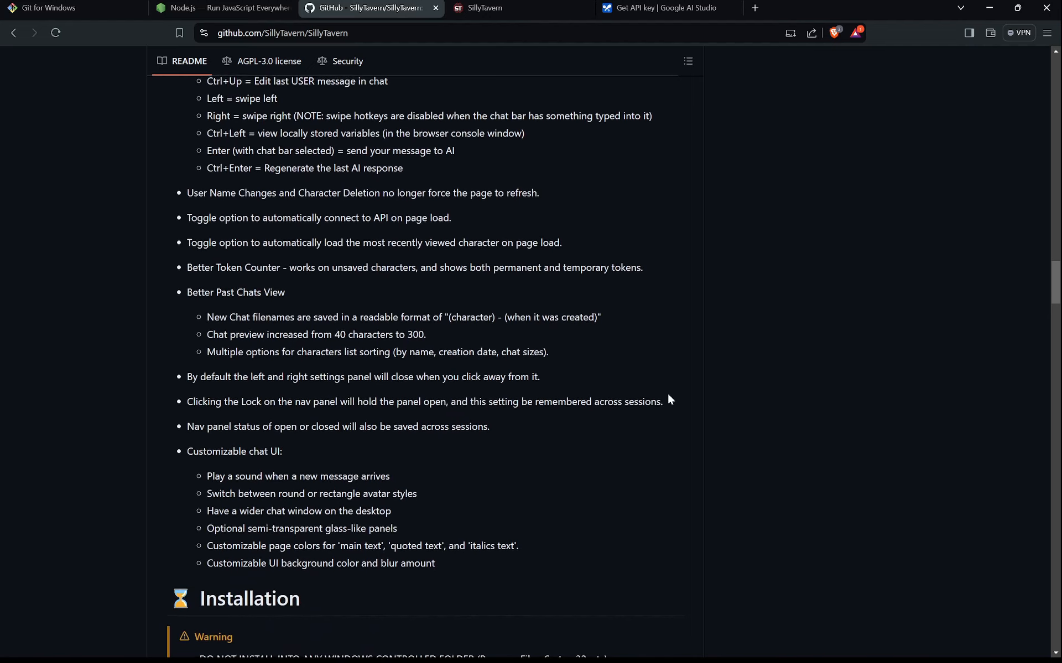
pyautogui.scroll(-10, 669, 399)
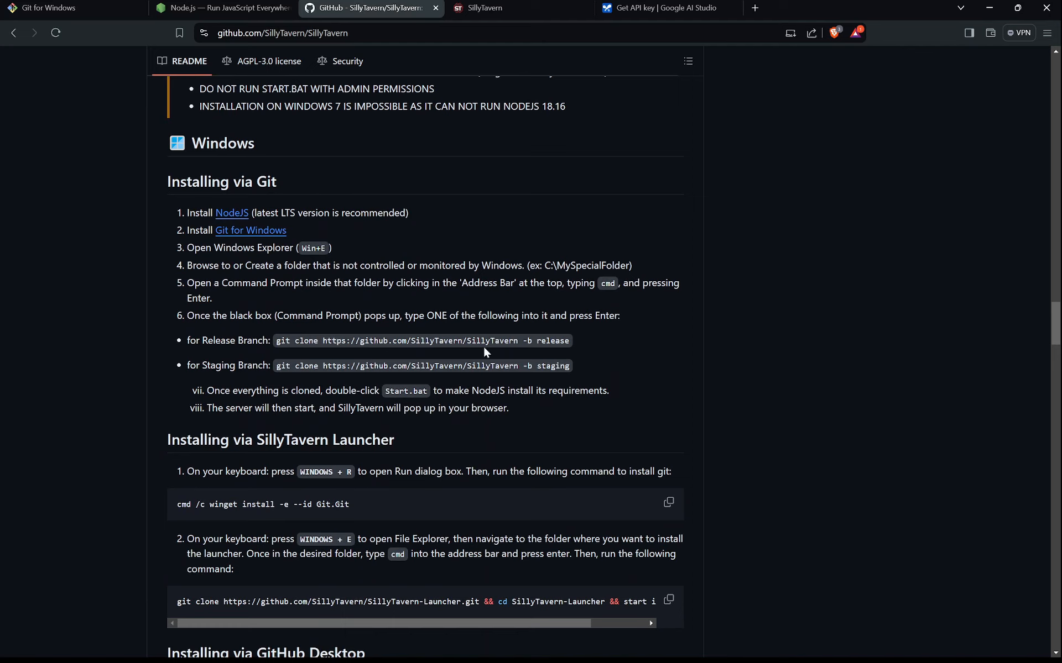
pyautogui.moveTo(518, 342); pyautogui.dragTo(321, 344)
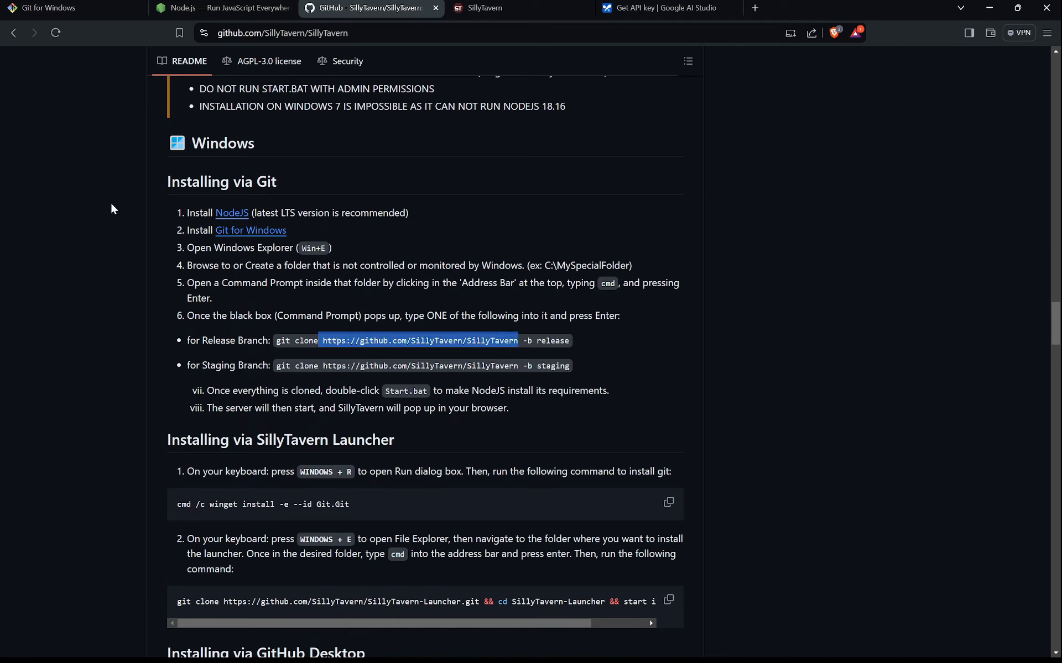
pyautogui.click(665, 360)
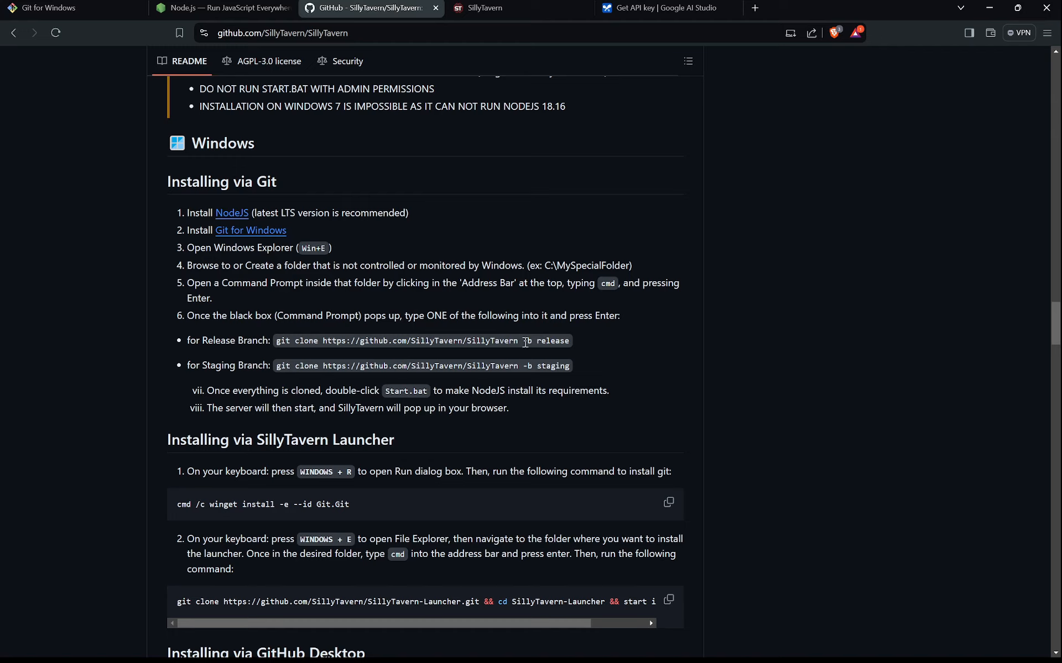
pyautogui.moveTo(523, 341); pyautogui.dragTo(570, 344)
pyautogui.click(707, 351)
# Look over the repository's file list again, around Start.bat and the update scripts
pyautogui.scroll(20, 707, 355)
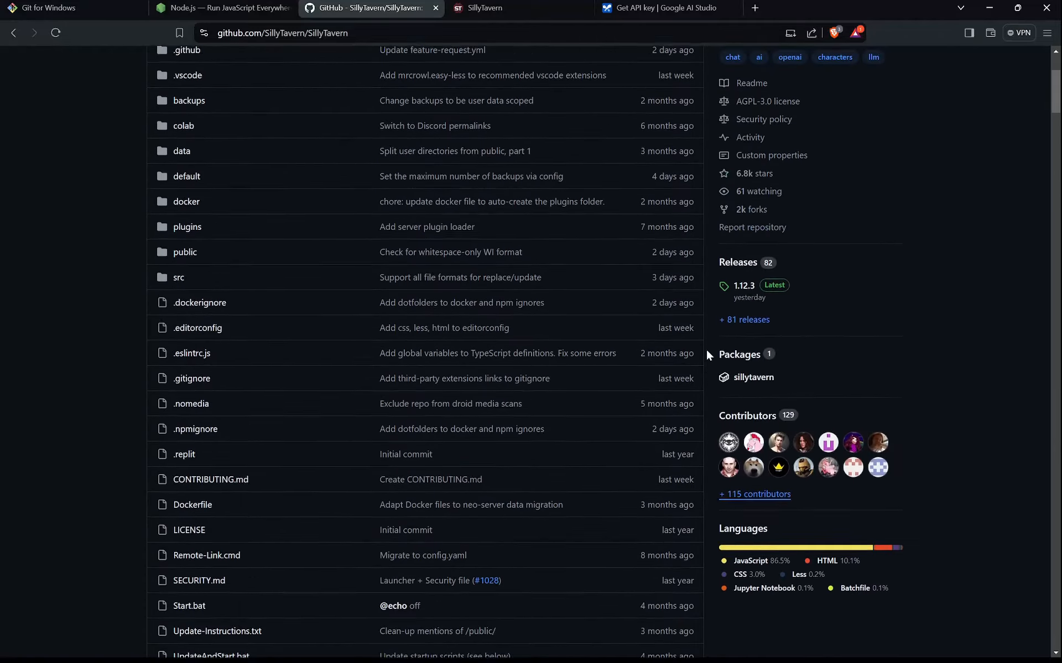
pyautogui.scroll(4, 705, 347)
pyautogui.scroll(-6, 385, 218)
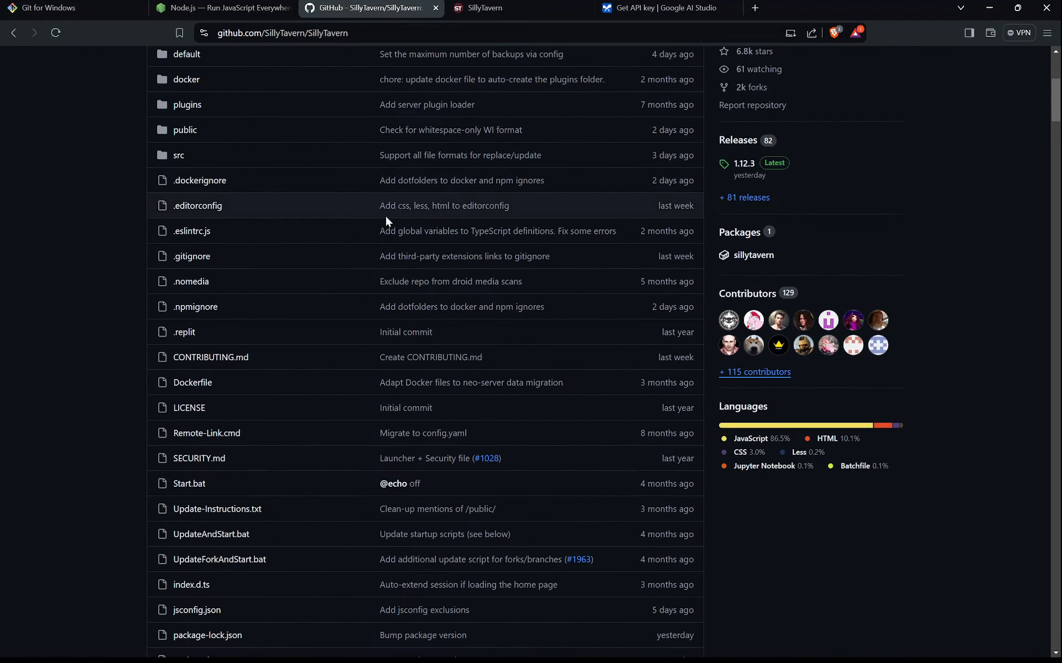
pyautogui.scroll(-7, 386, 221)
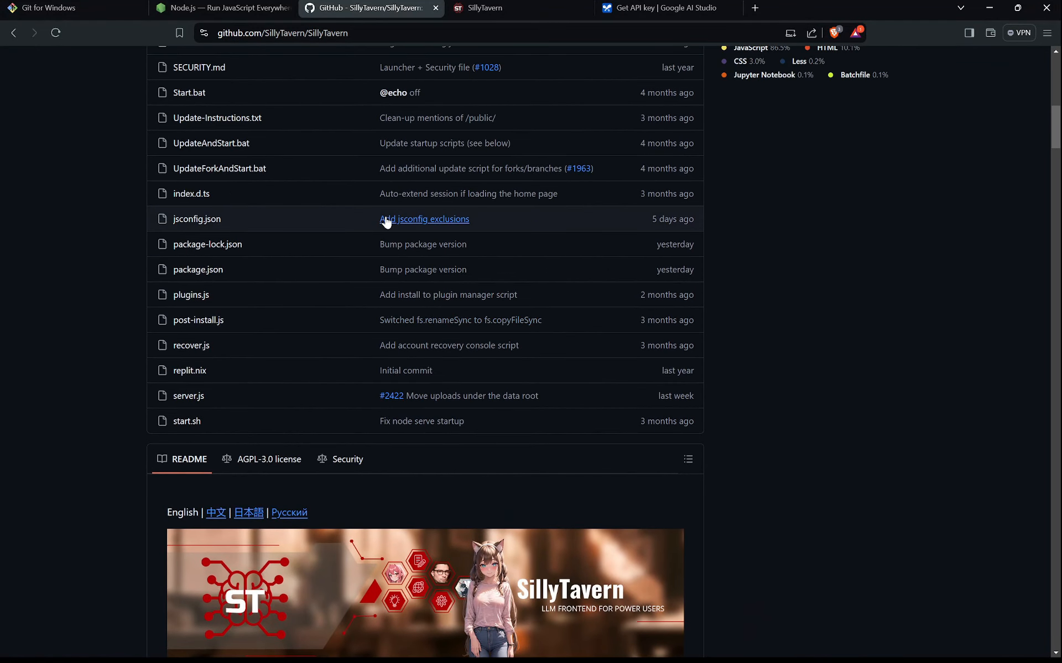
pyautogui.scroll(2, 386, 221)
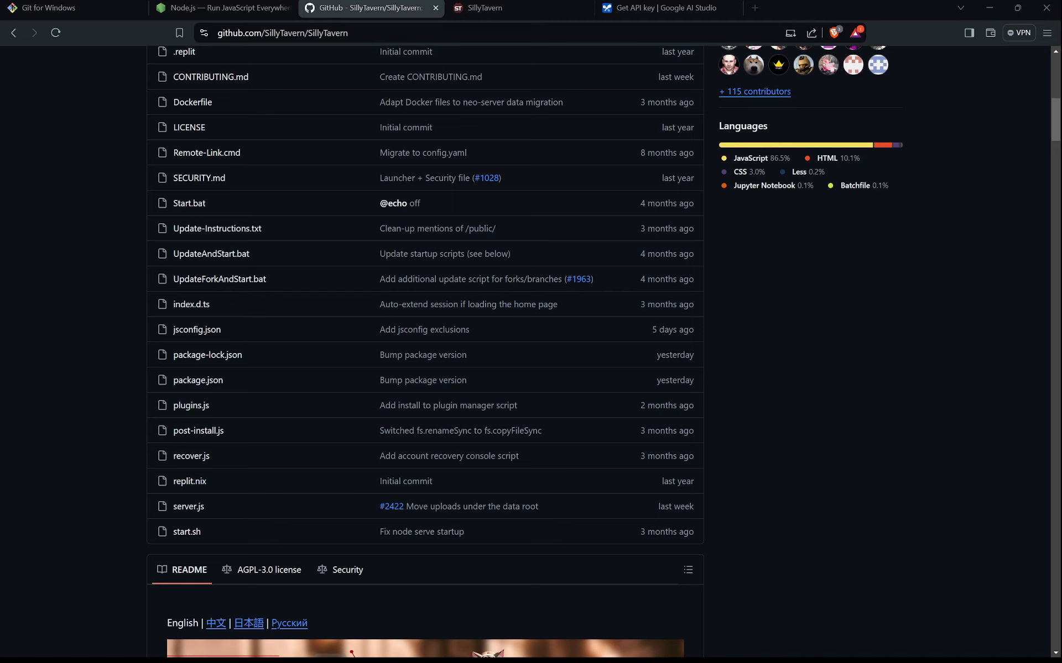
pyautogui.scroll(1, 167, 453)
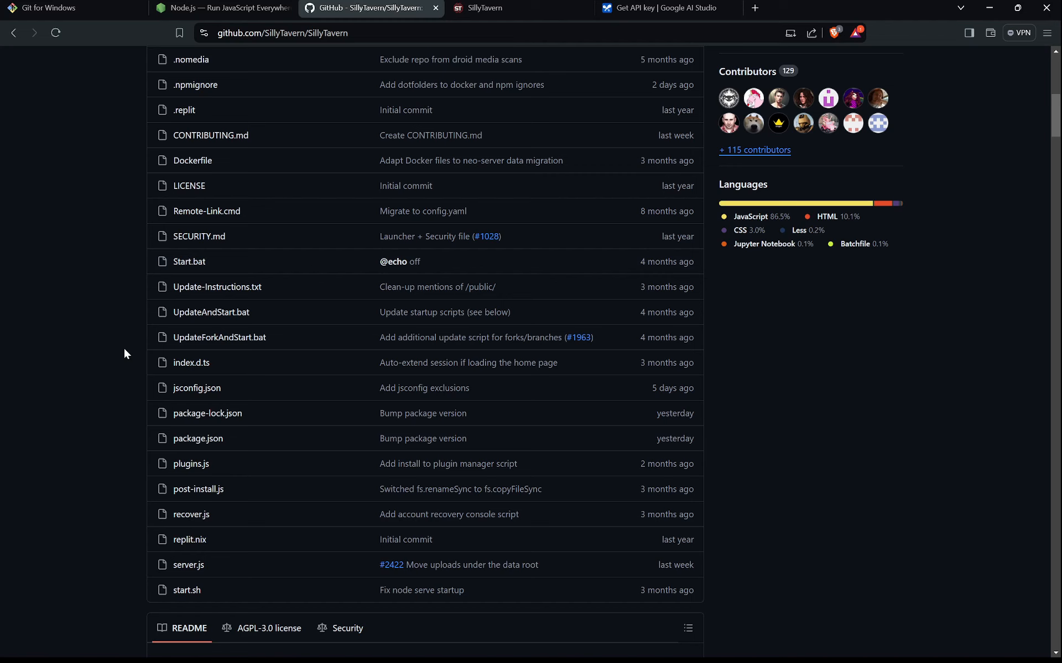
# Switch to the local SillyTavern page at 127.0.0.1:8000 and highlight the port number in its address
pyautogui.click(513, 11)
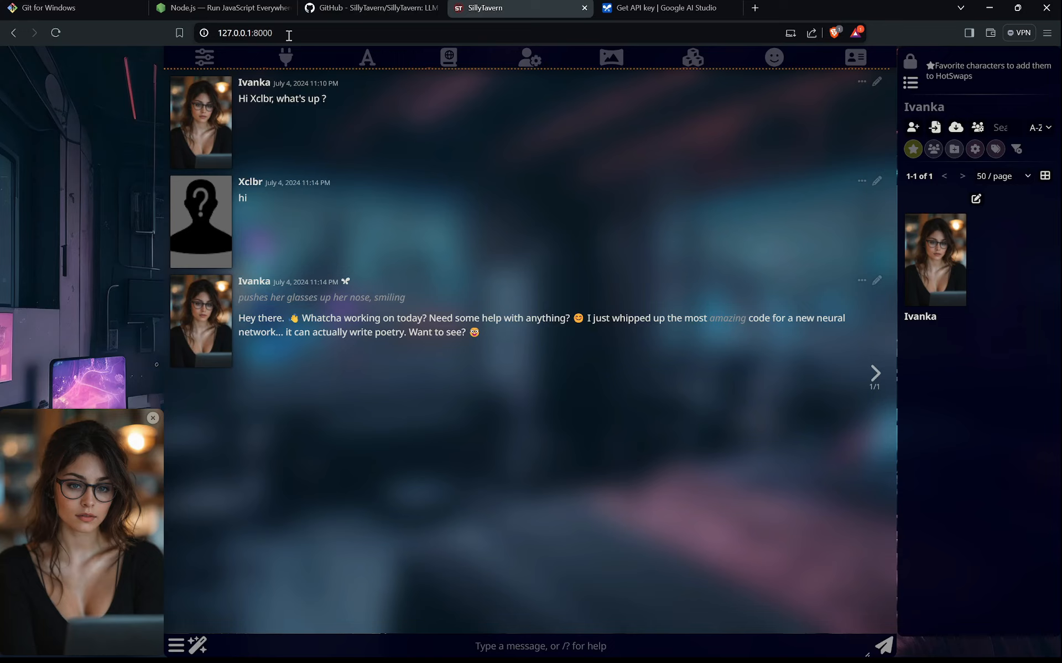
pyautogui.moveTo(289, 35); pyautogui.dragTo(254, 41)
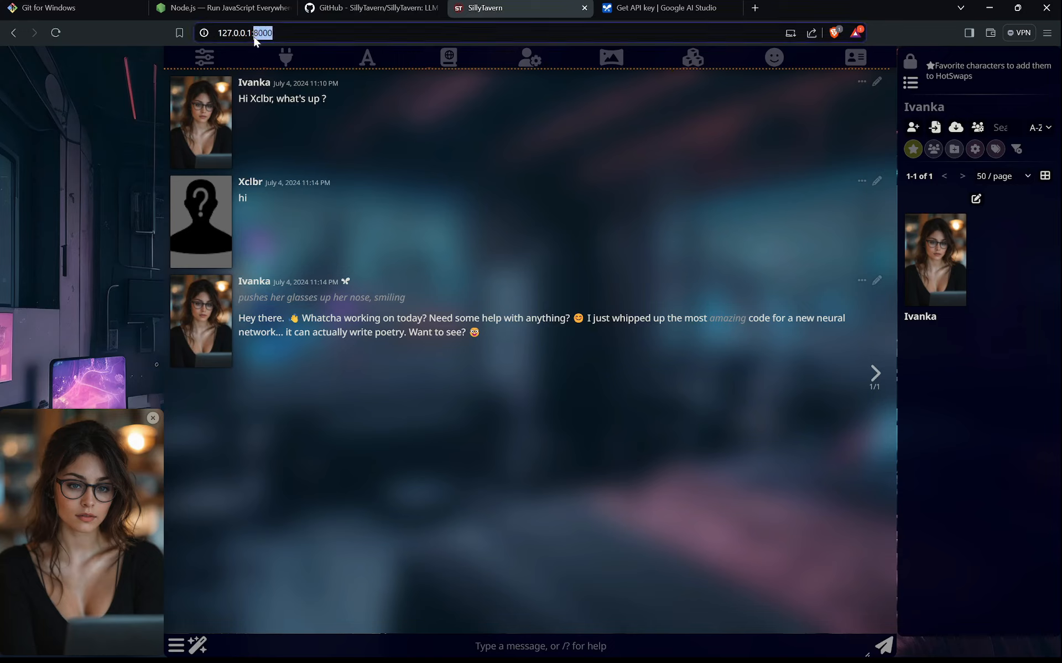
pyautogui.click(153, 148)
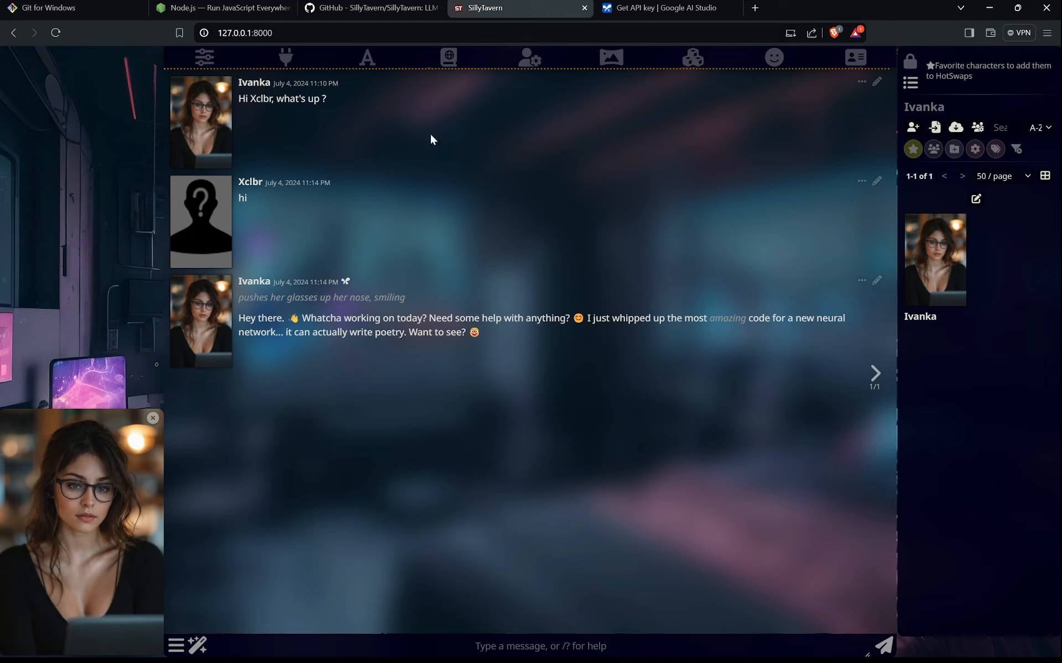
# Open the API connection settings to view the chat completion source and model, and close them again
pyautogui.click(286, 57)
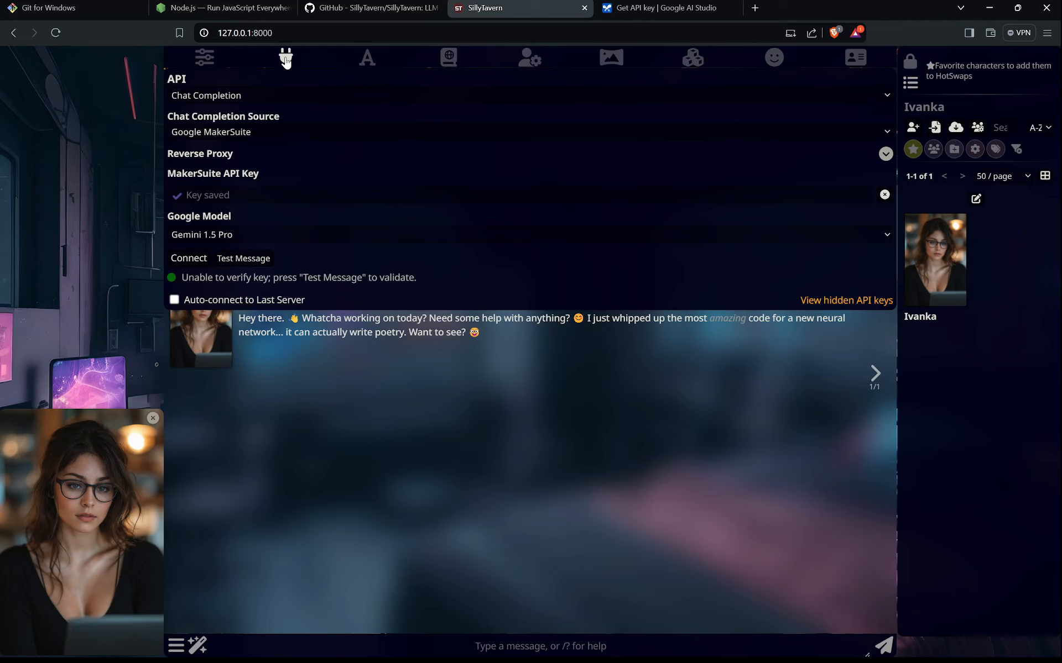
pyautogui.click(90, 161)
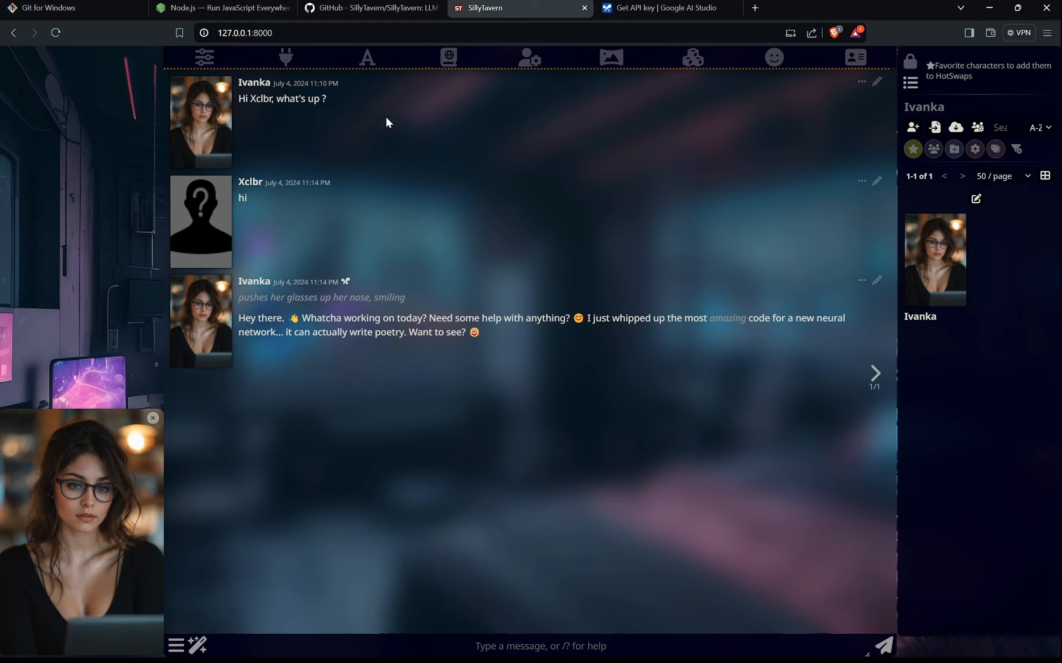
# Hide the character management panel and show it again
pyautogui.click(909, 86)
pyautogui.click(856, 60)
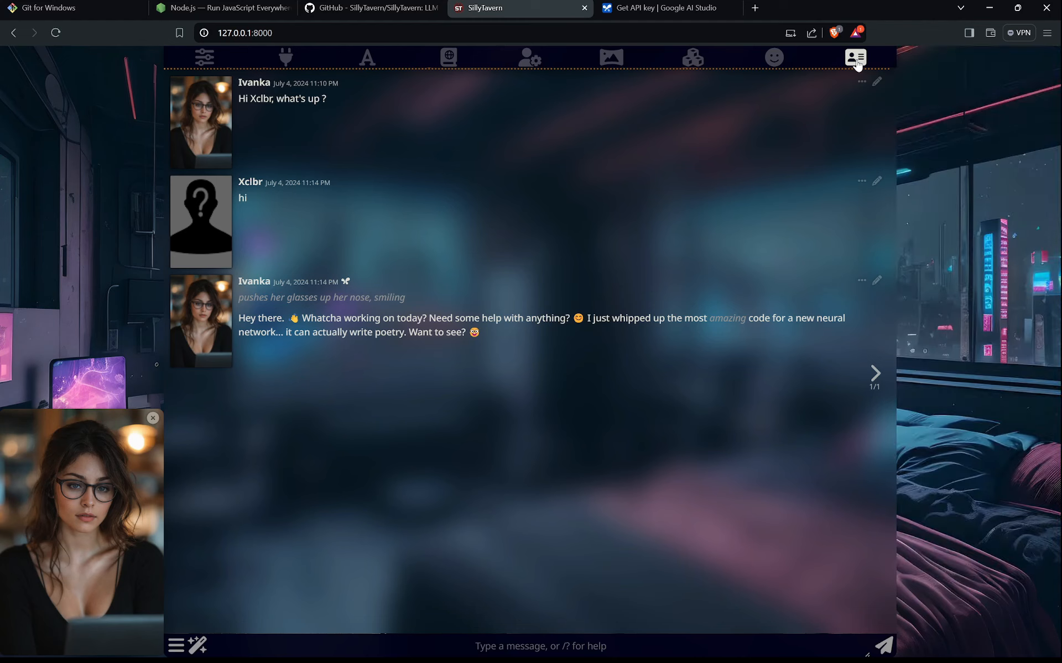
pyautogui.click(856, 59)
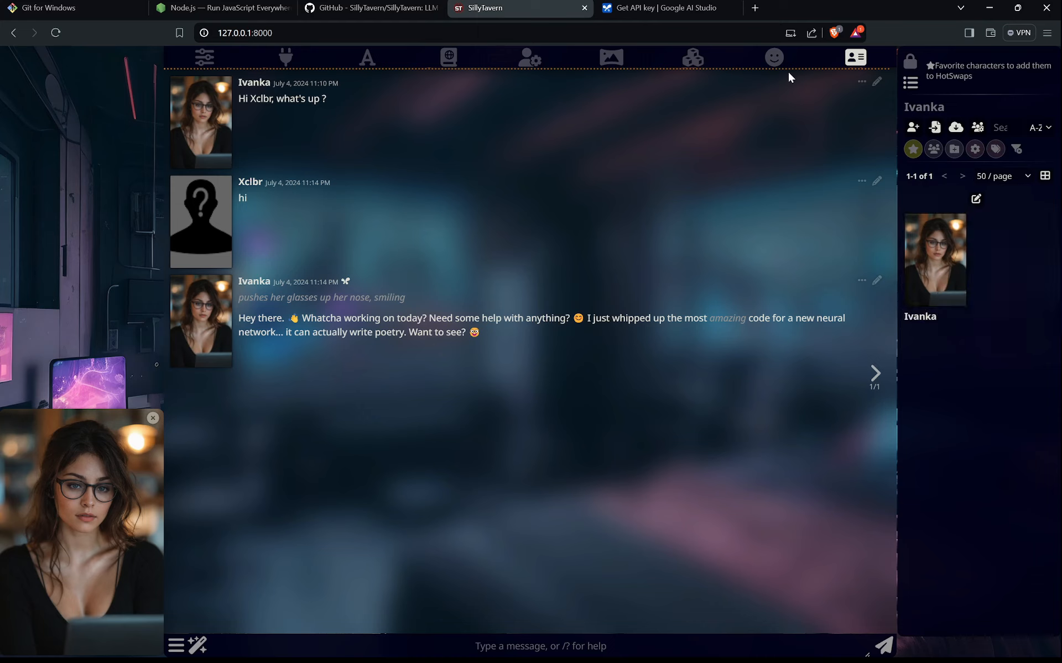
# View the persona management settings and the extensions list, closing each after viewing
pyautogui.click(774, 61)
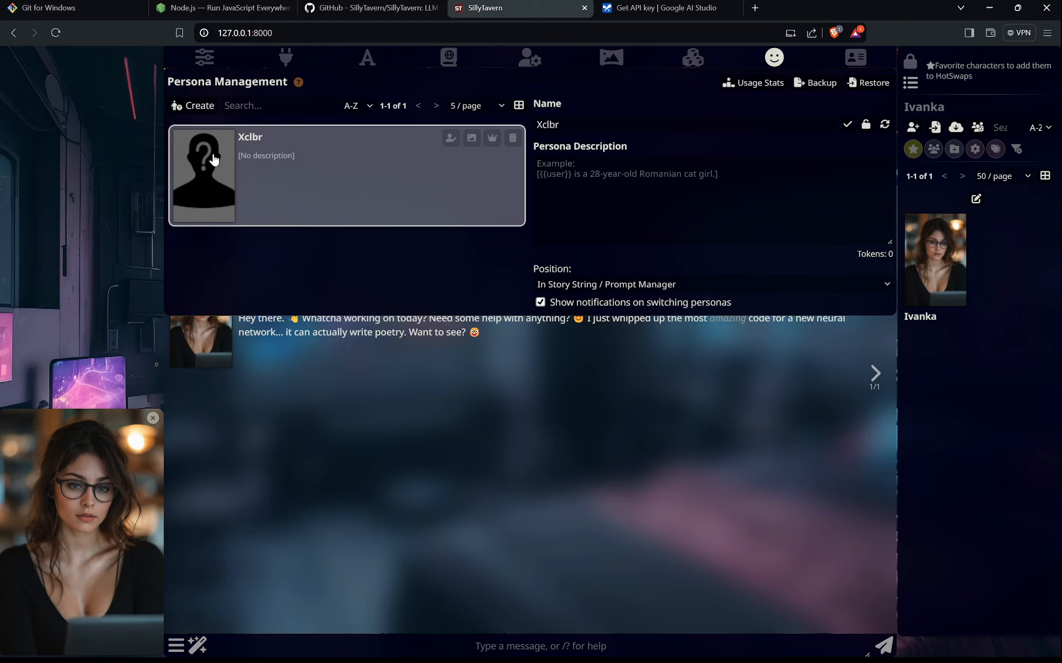
pyautogui.click(387, 208)
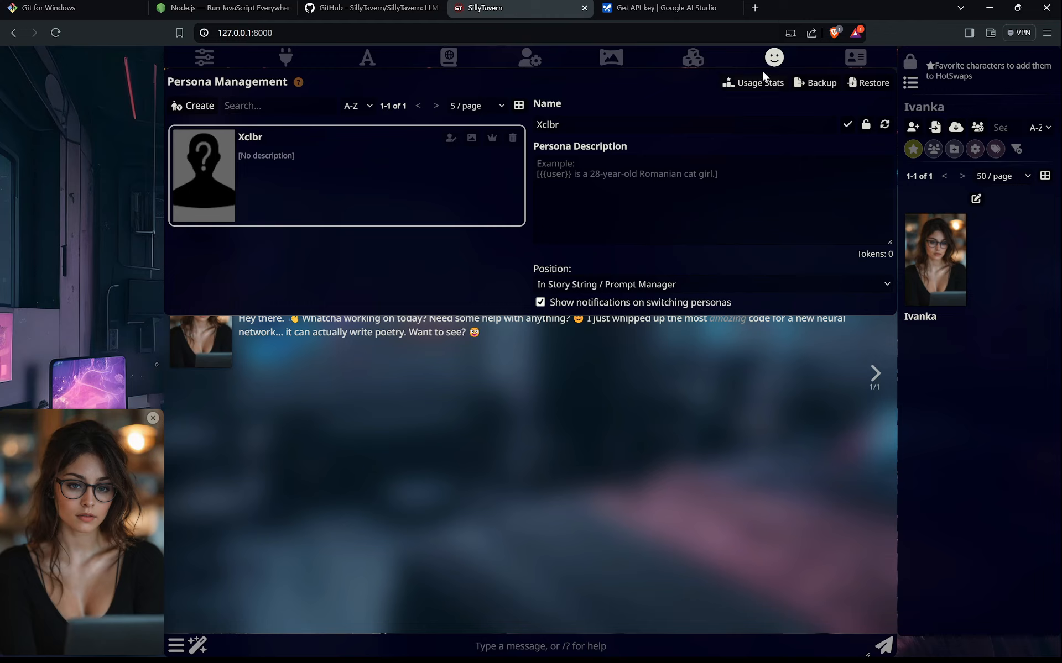
pyautogui.click(773, 55)
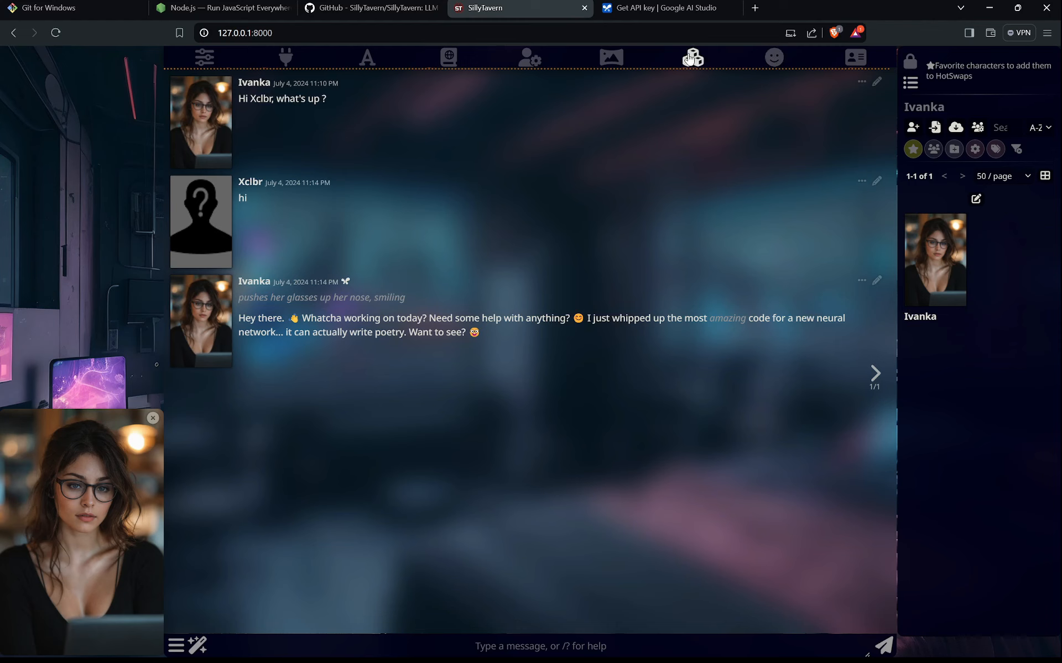
pyautogui.click(691, 57)
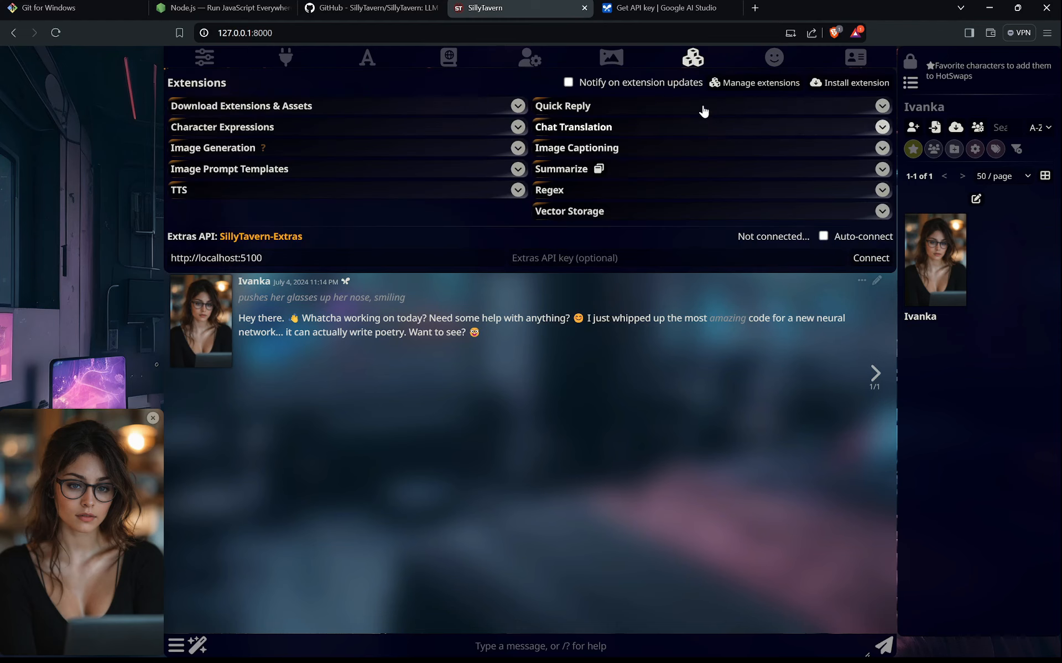
pyautogui.click(691, 61)
# View the system backgrounds gallery and the user settings, closing each after viewing
pyautogui.click(611, 58)
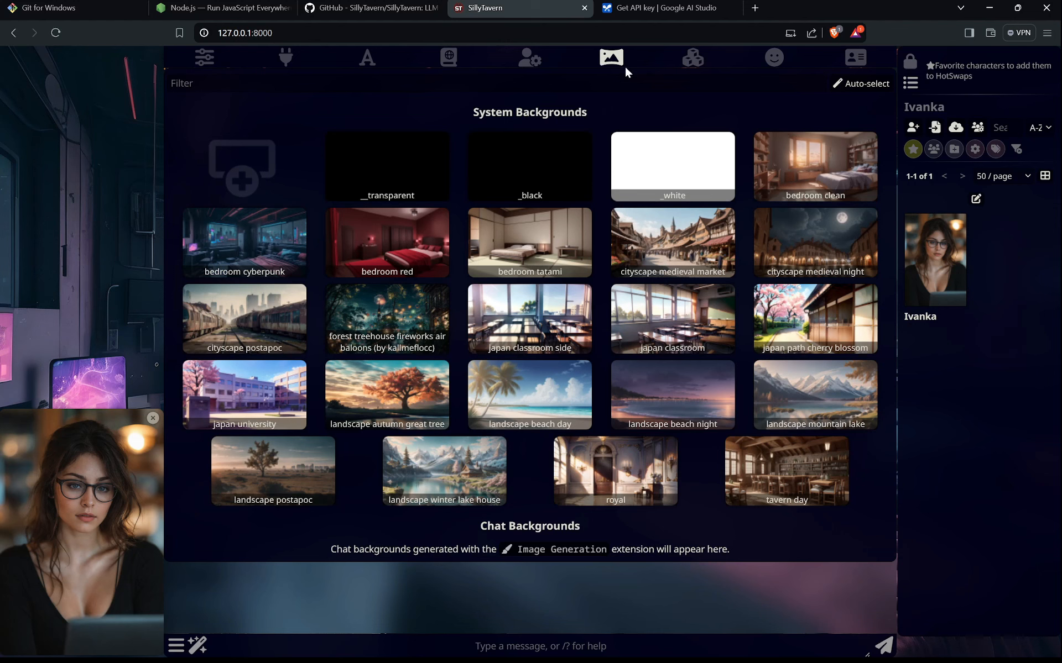
pyautogui.click(610, 58)
pyautogui.click(529, 62)
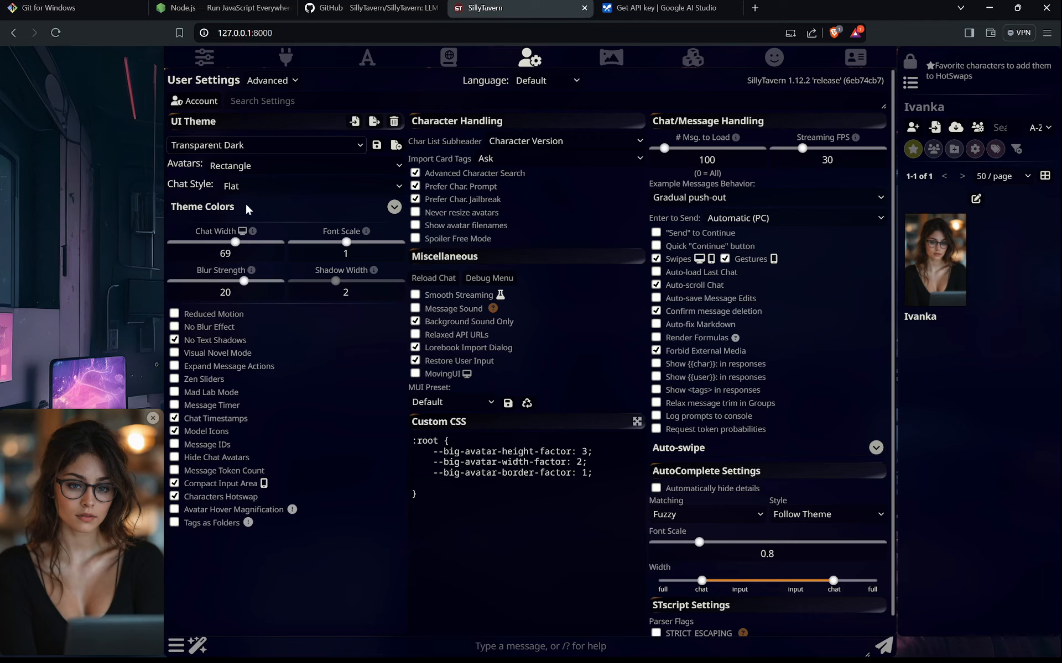
pyautogui.click(155, 152)
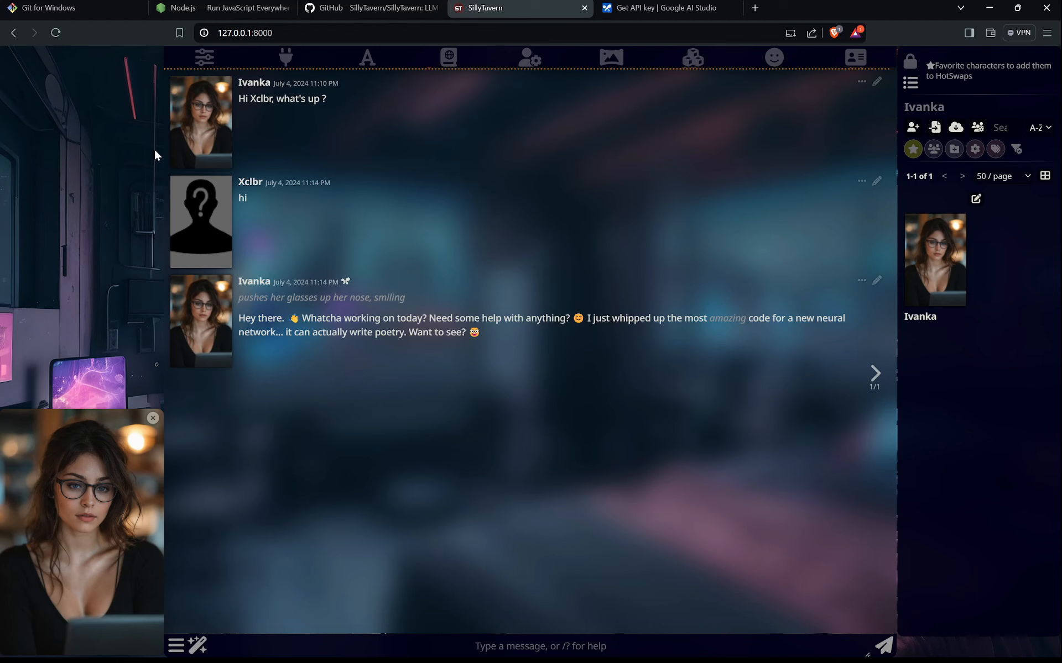
# Try the Celestial Macaron UI theme and close the user settings to preview it on the chat
pyautogui.click(611, 62)
pyautogui.click(530, 58)
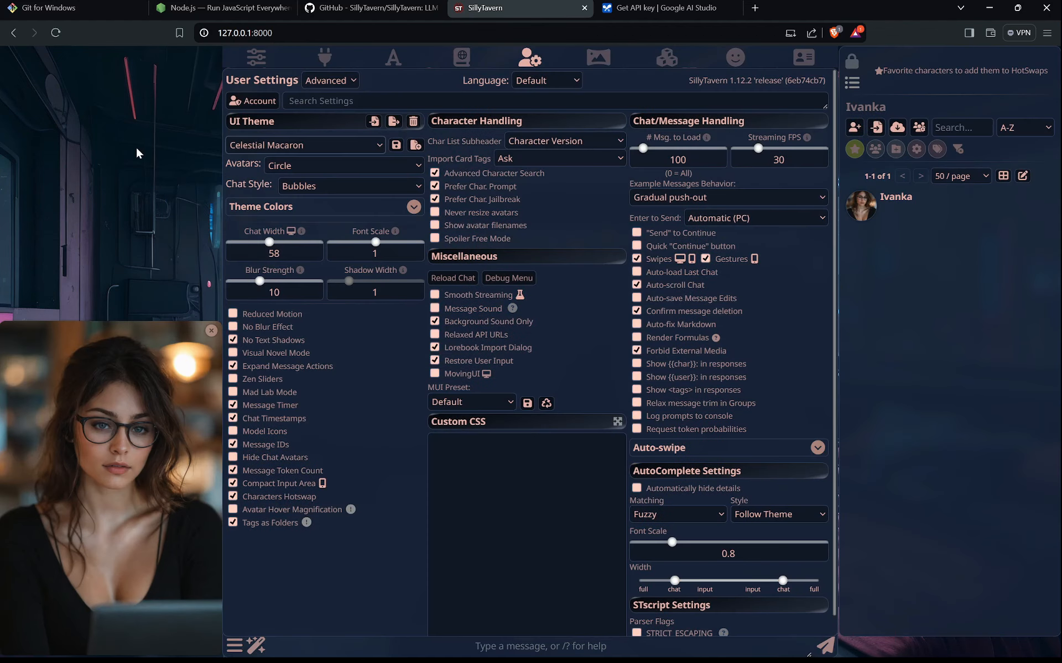
pyautogui.click(135, 145)
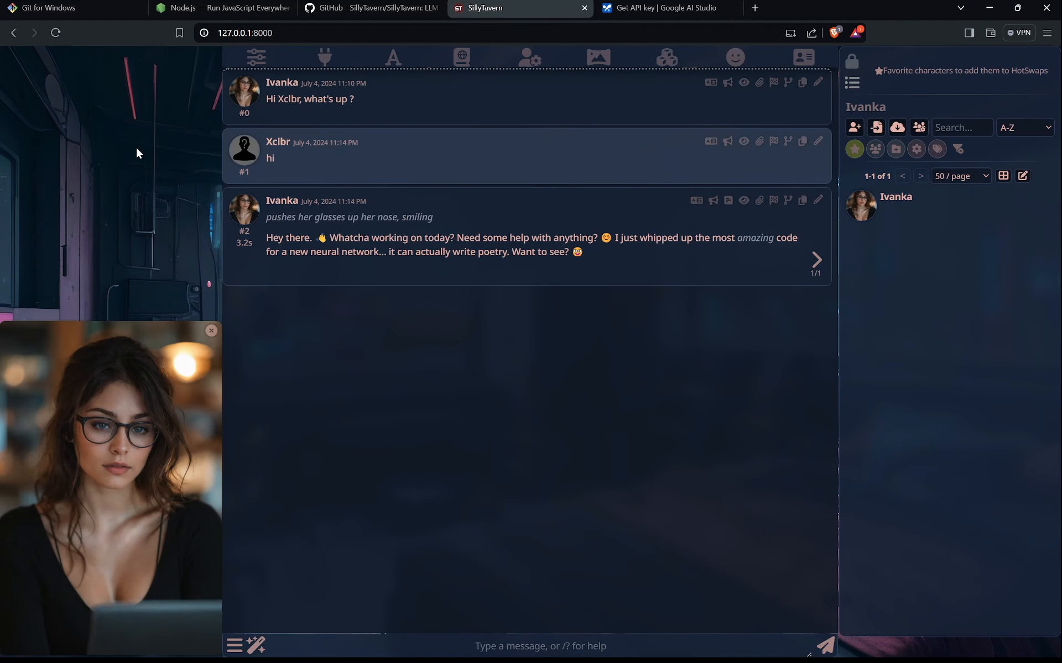
# Try the Cappuccino UI theme and close the user settings to preview it on the chat
pyautogui.click(530, 57)
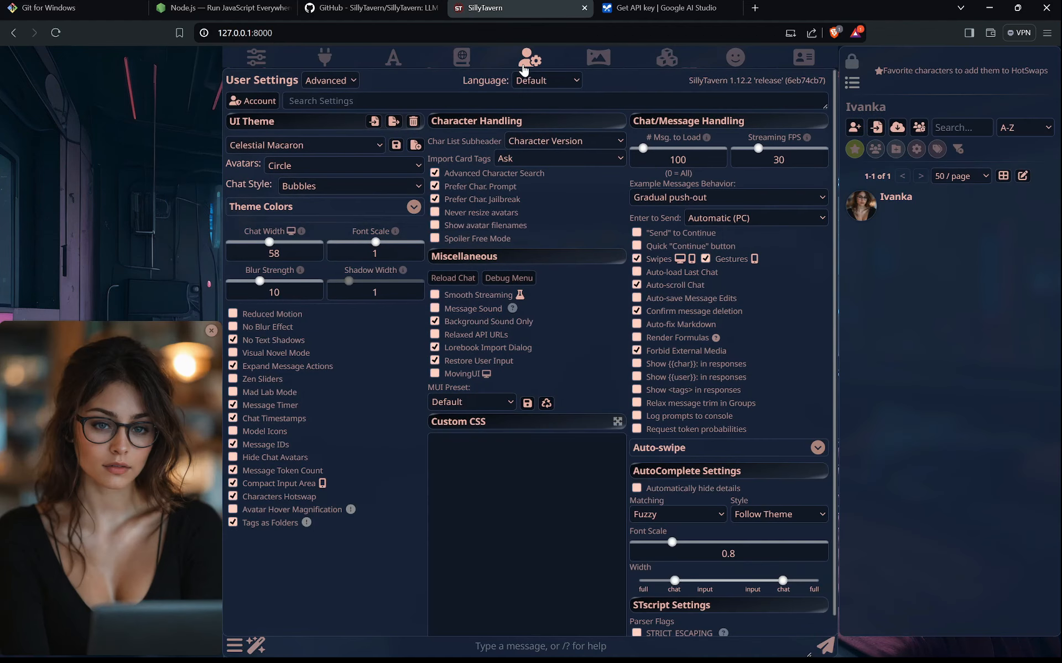
pyautogui.click(281, 154)
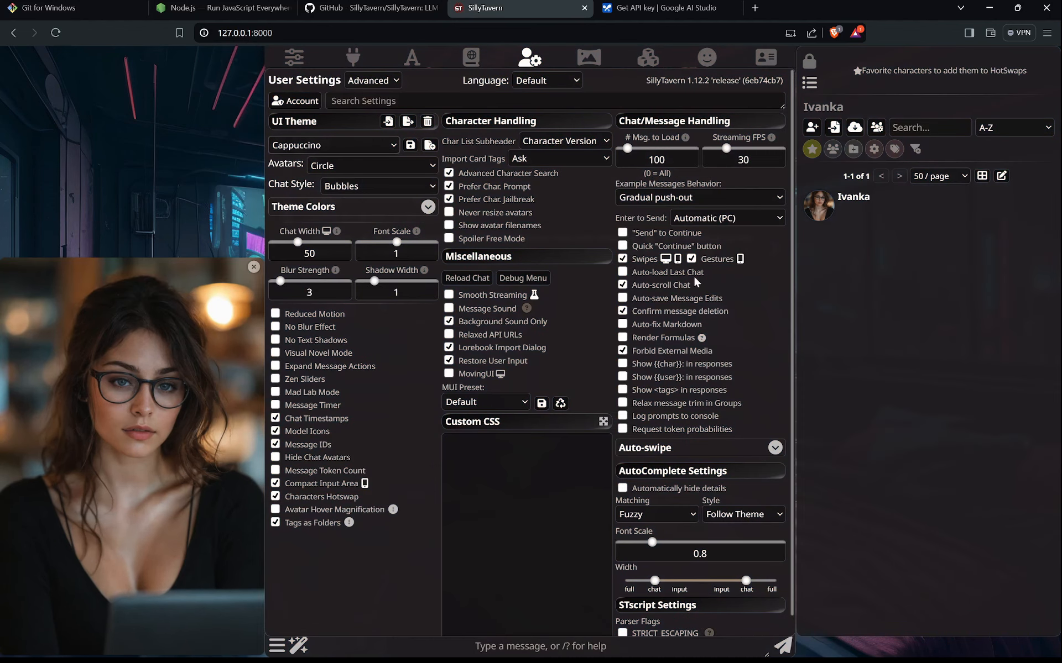
pyautogui.click(525, 64)
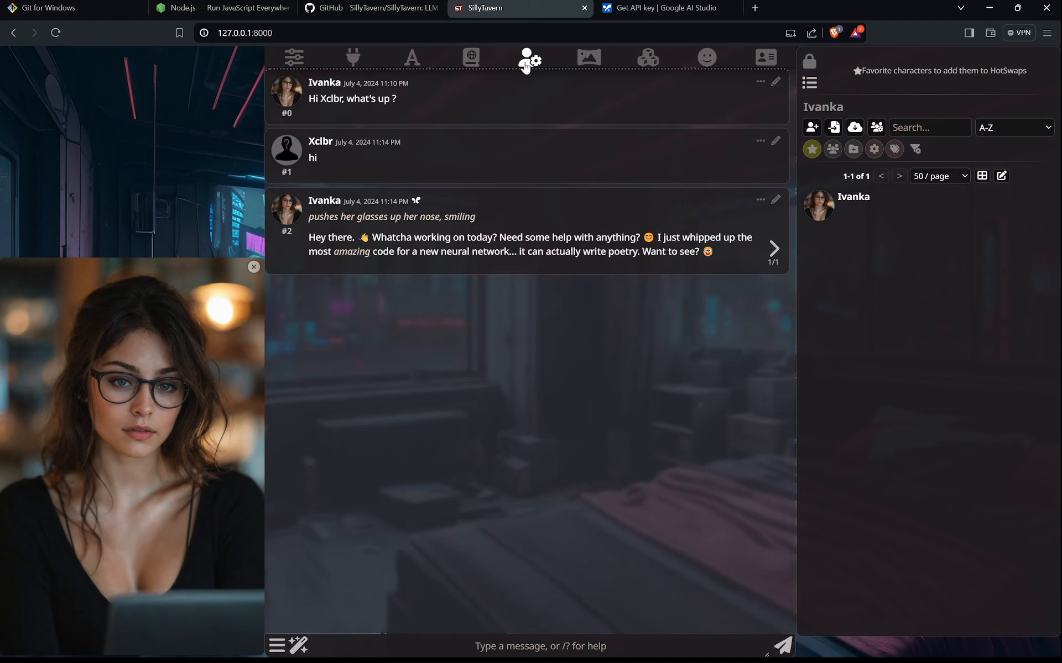
# Switch the UI theme back to Transparent Dark and close the user settings
pyautogui.click(526, 61)
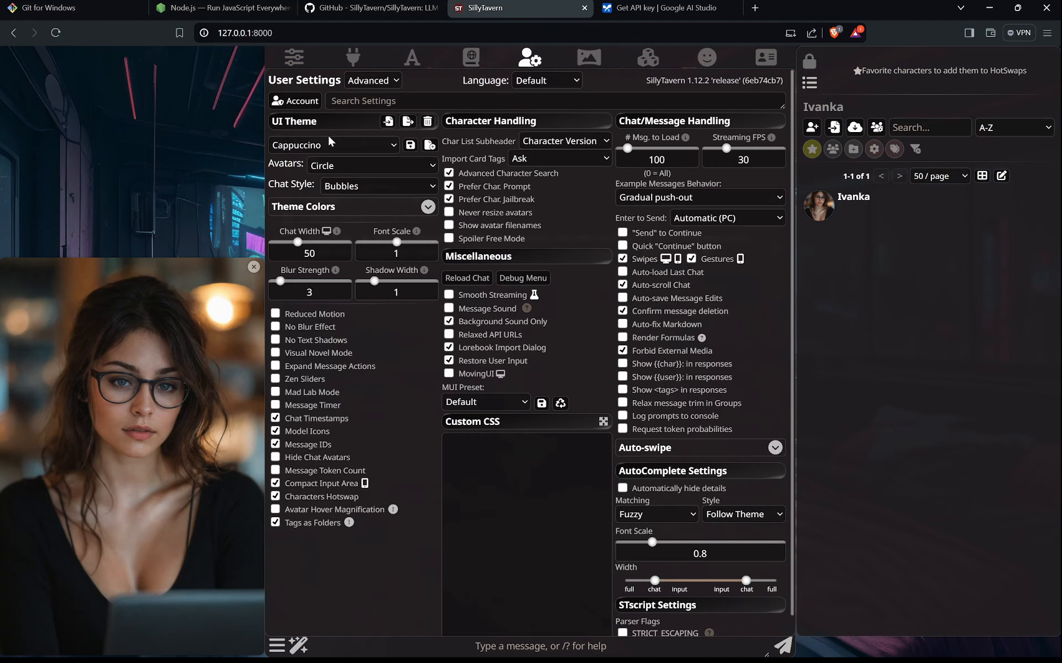
pyautogui.click(334, 144)
pyautogui.click(326, 213)
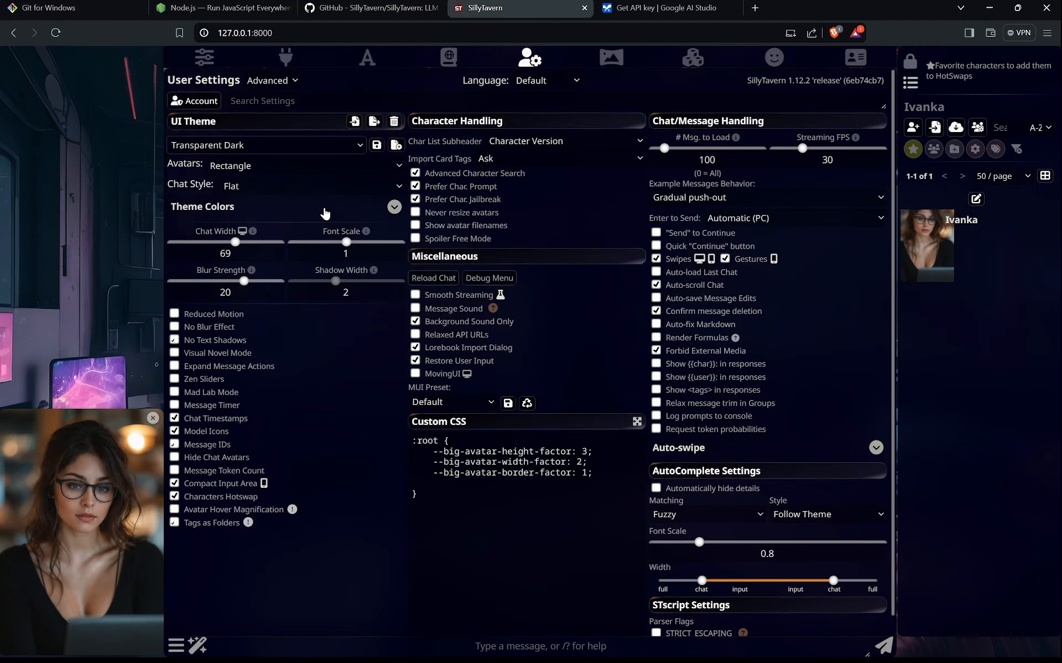
pyautogui.click(100, 228)
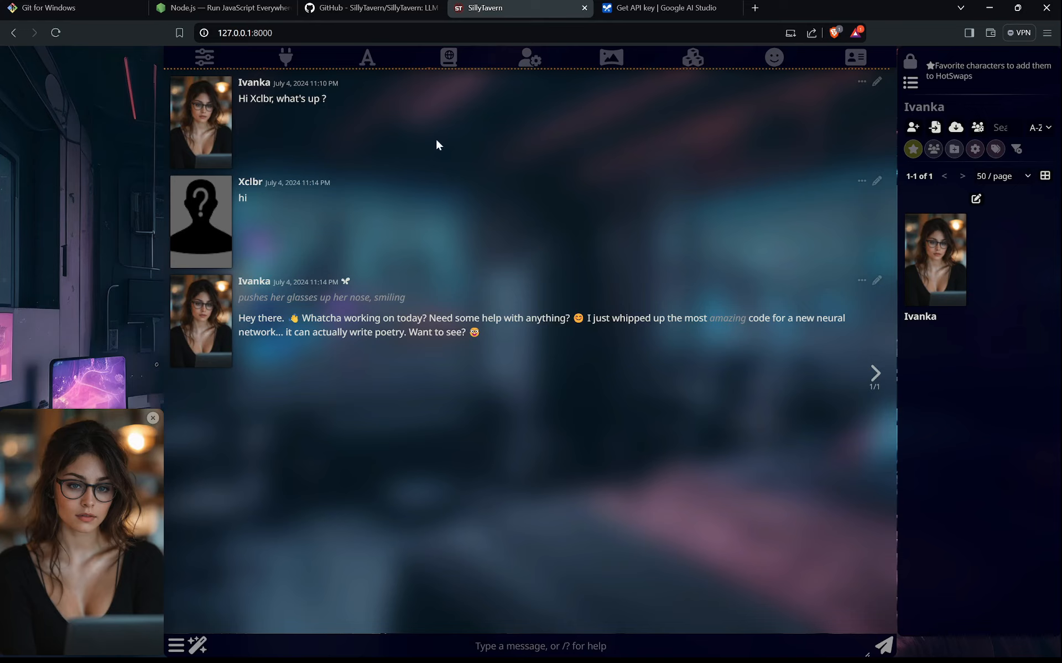
# View the Worlds/Lorebooks settings and the Advanced Formatting settings, closing each after viewing
pyautogui.click(448, 58)
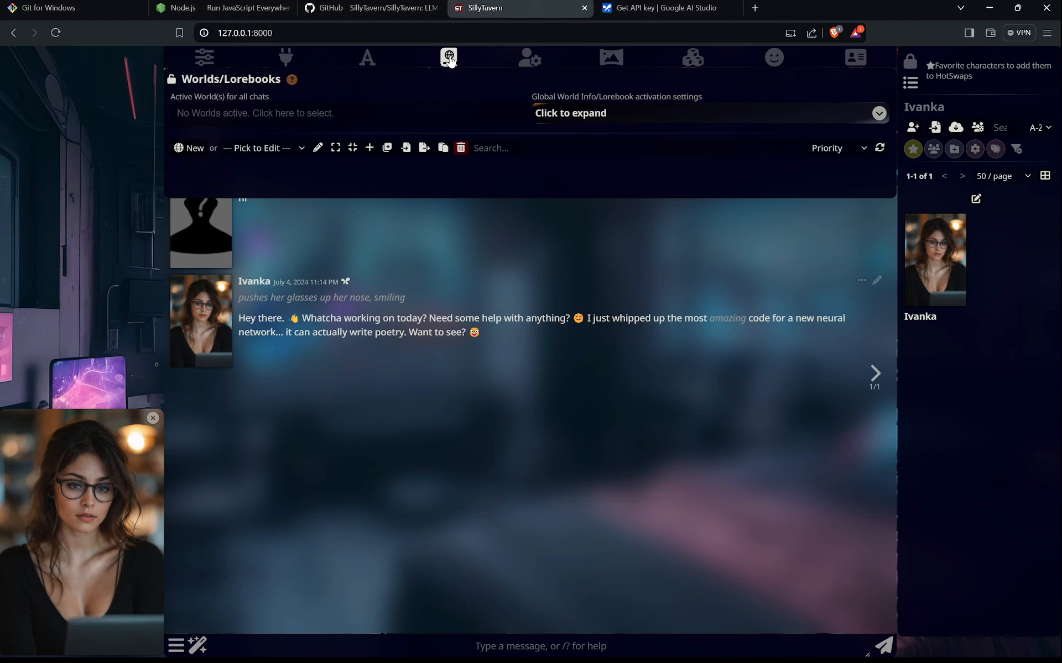
pyautogui.click(448, 57)
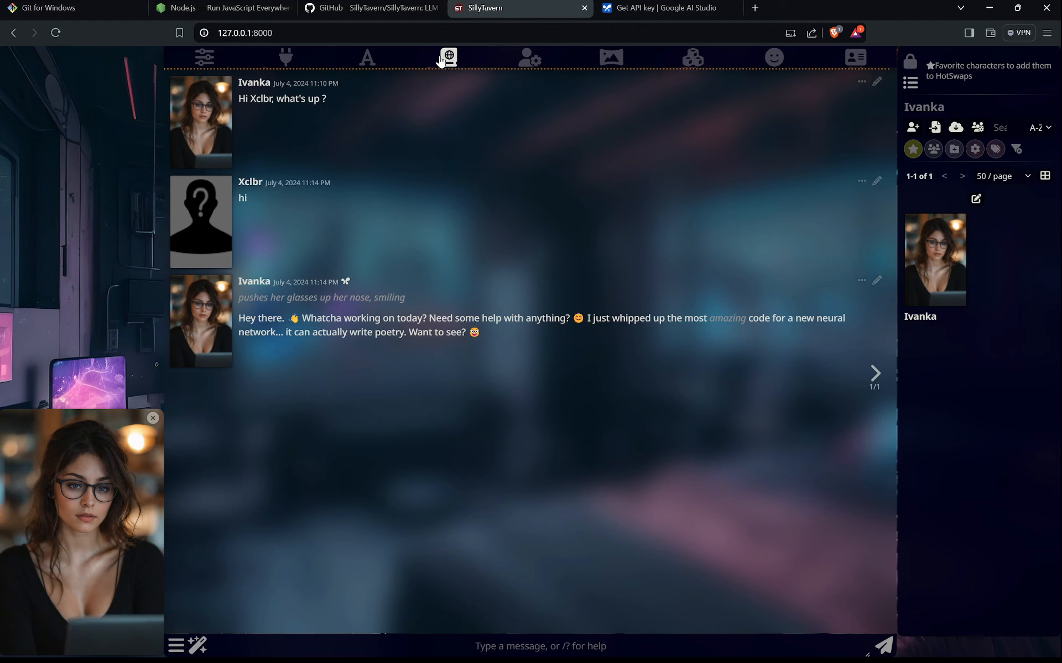
pyautogui.click(368, 57)
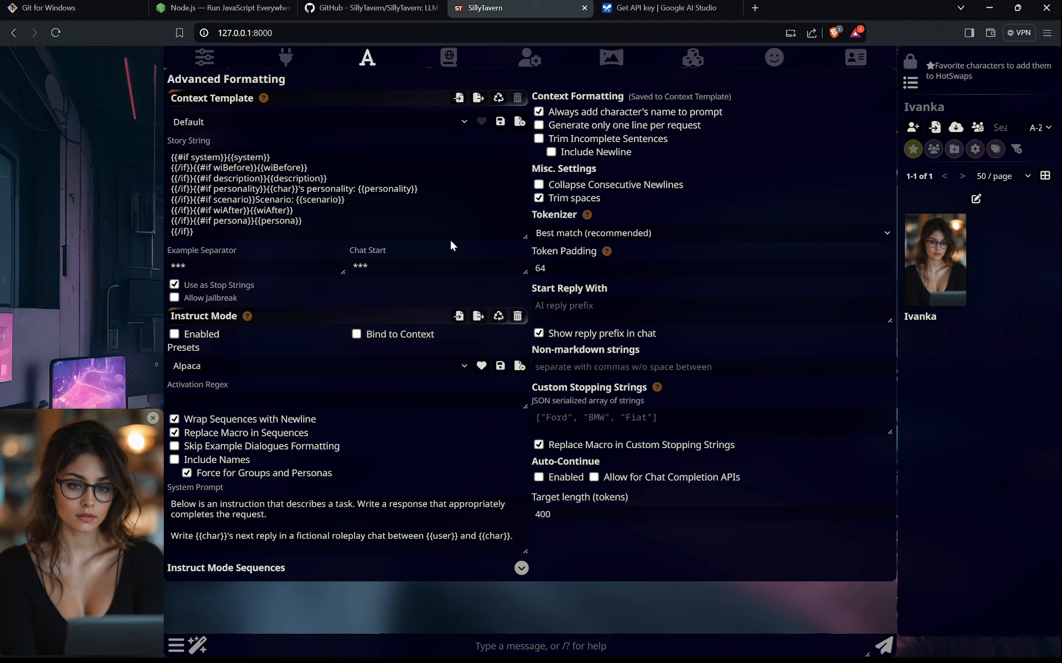
pyautogui.click(366, 62)
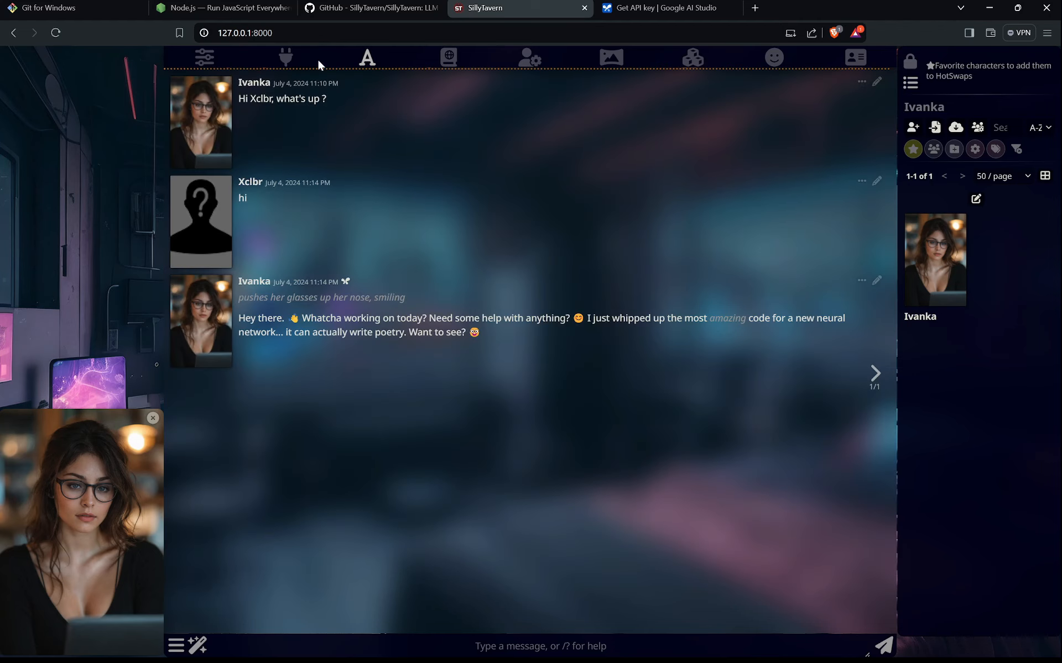
# Review the chat completion source, API key field, model and Connect option in the API connection settings, and close them
pyautogui.click(286, 58)
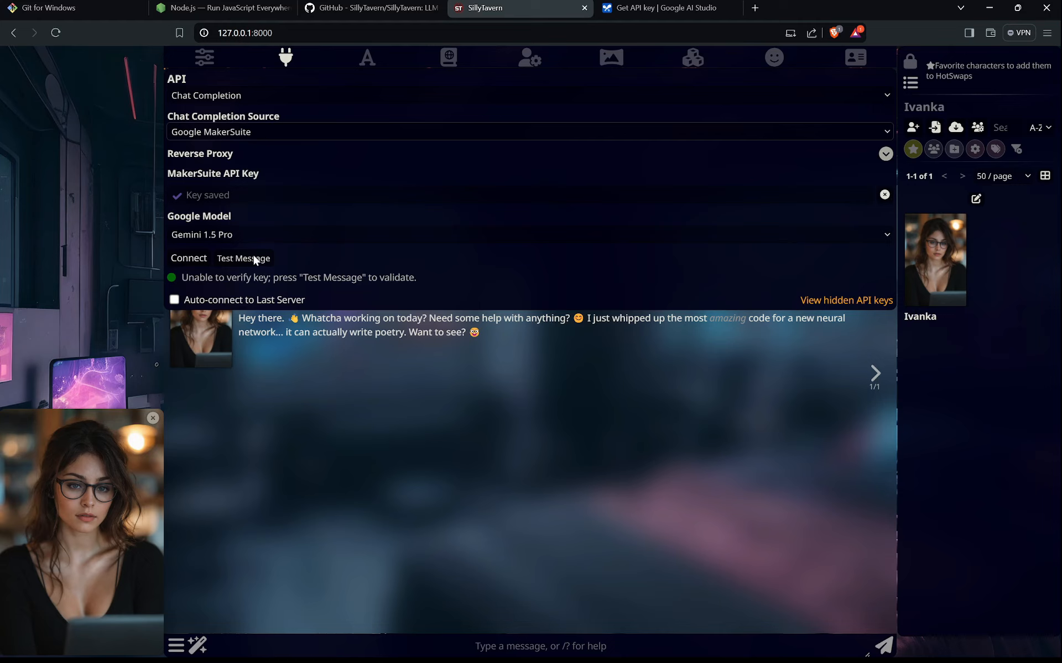
pyautogui.click(105, 247)
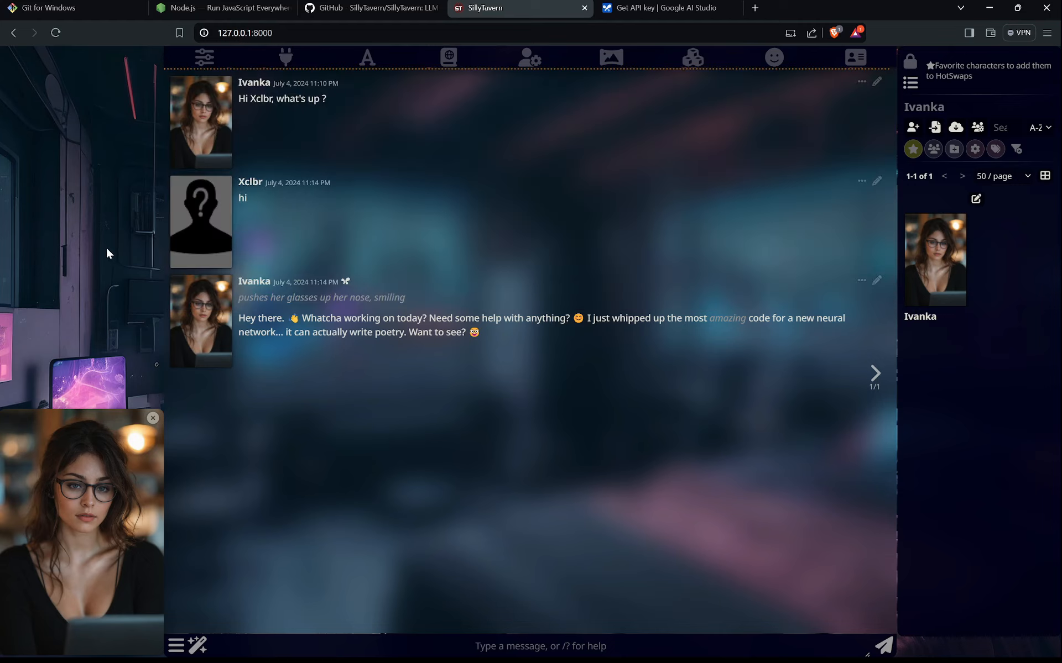
pyautogui.click(285, 57)
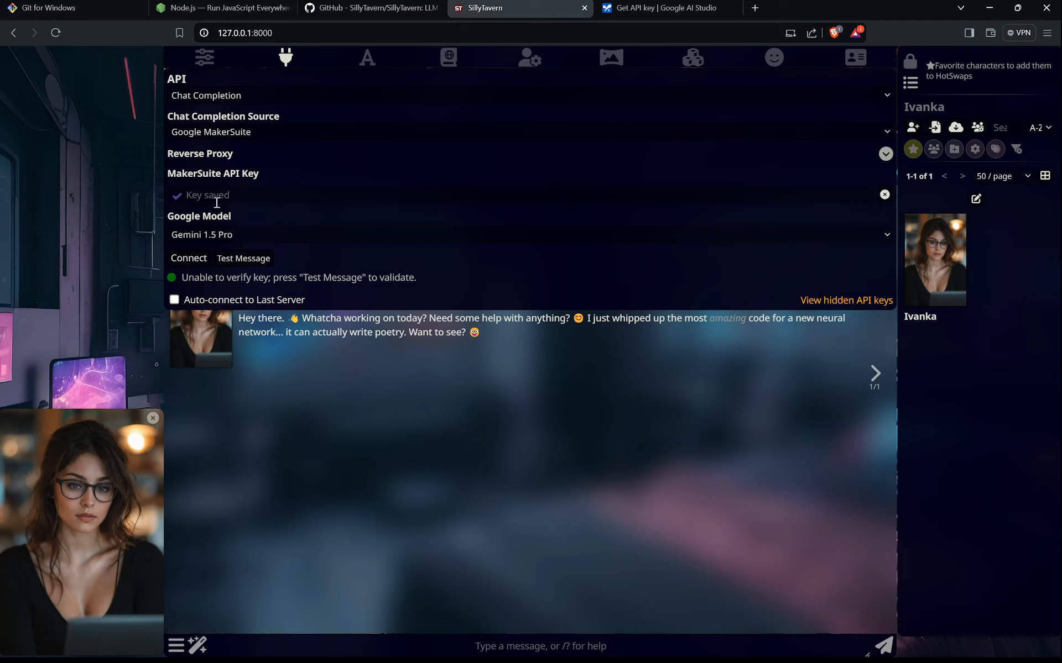
pyautogui.click(203, 257)
pyautogui.click(285, 58)
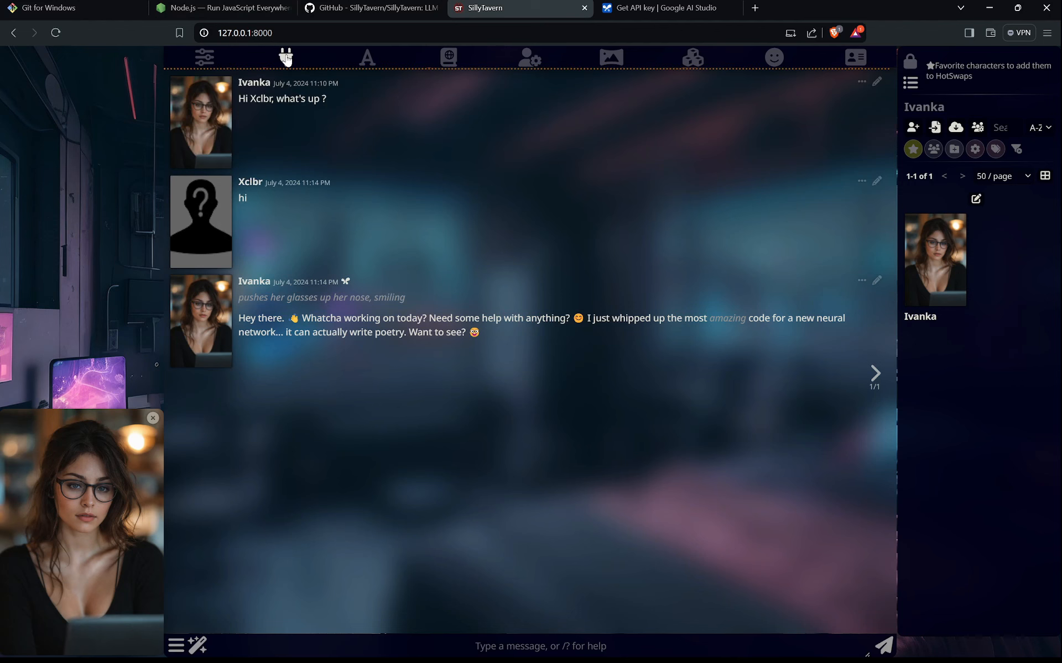
# View the API keys page in Google AI Studio, then return to SillyTavern and recheck its API connection settings
pyautogui.click(639, 5)
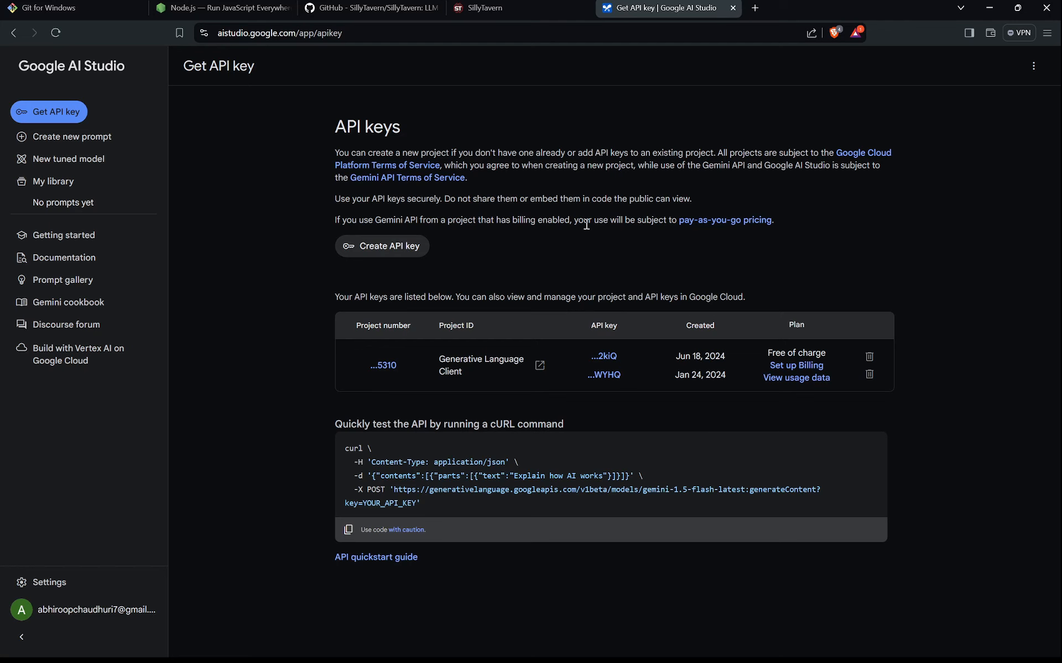
pyautogui.click(496, 11)
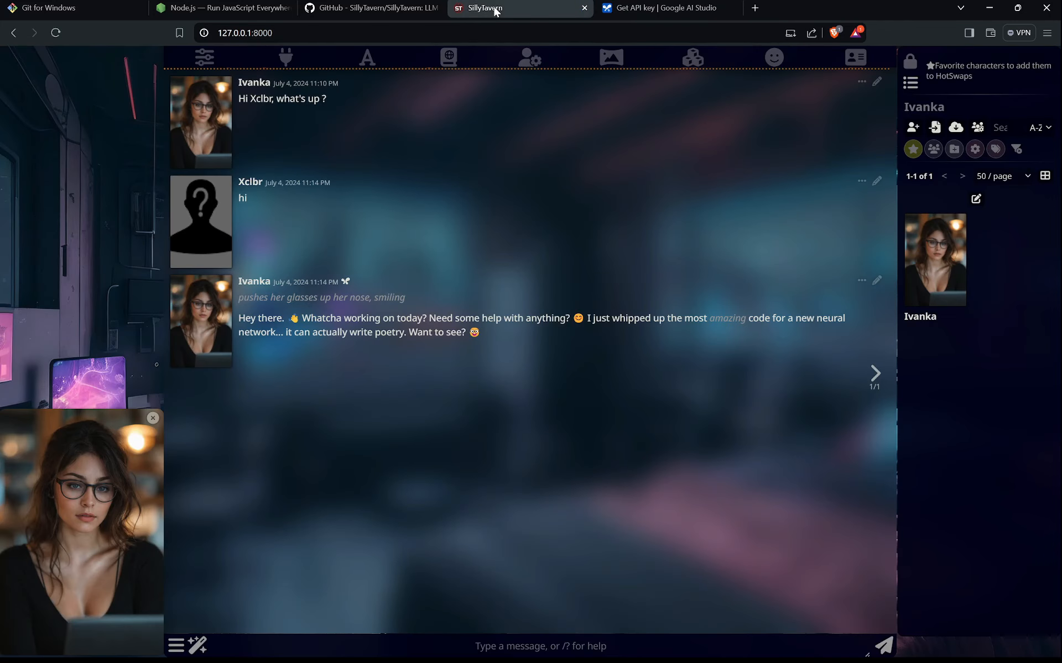
pyautogui.click(285, 57)
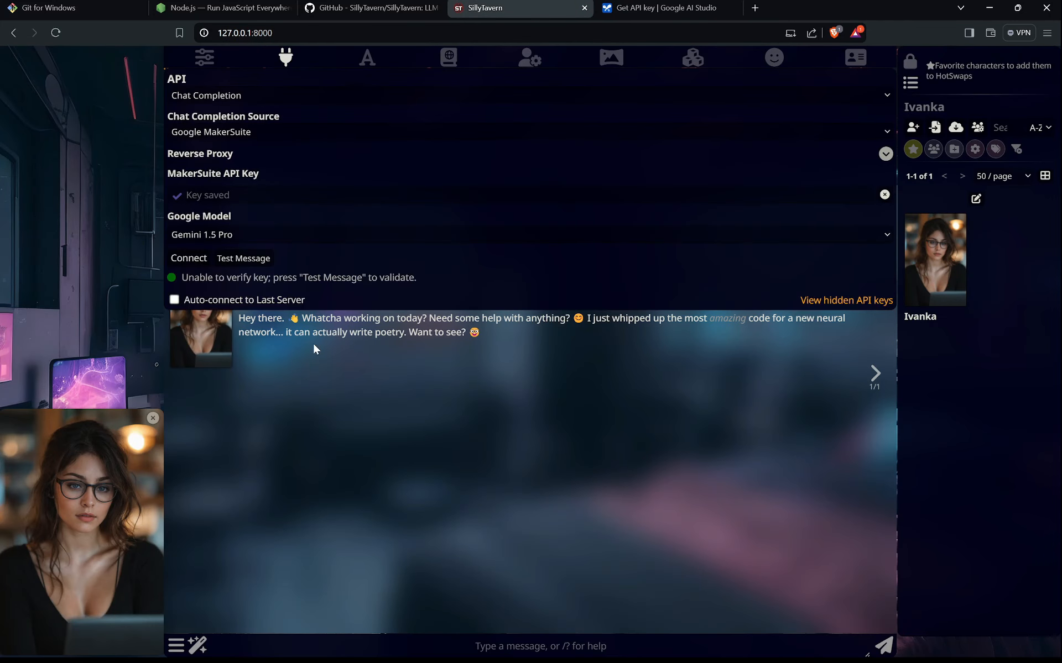
pyautogui.click(334, 423)
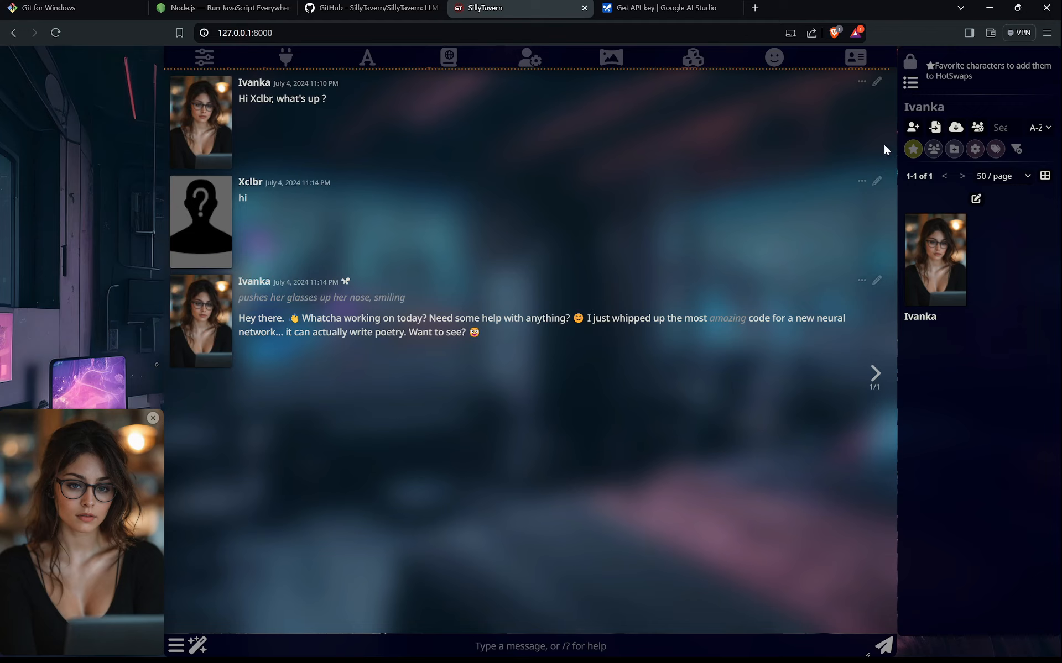
# Start a new character and name it ABC
pyautogui.click(913, 127)
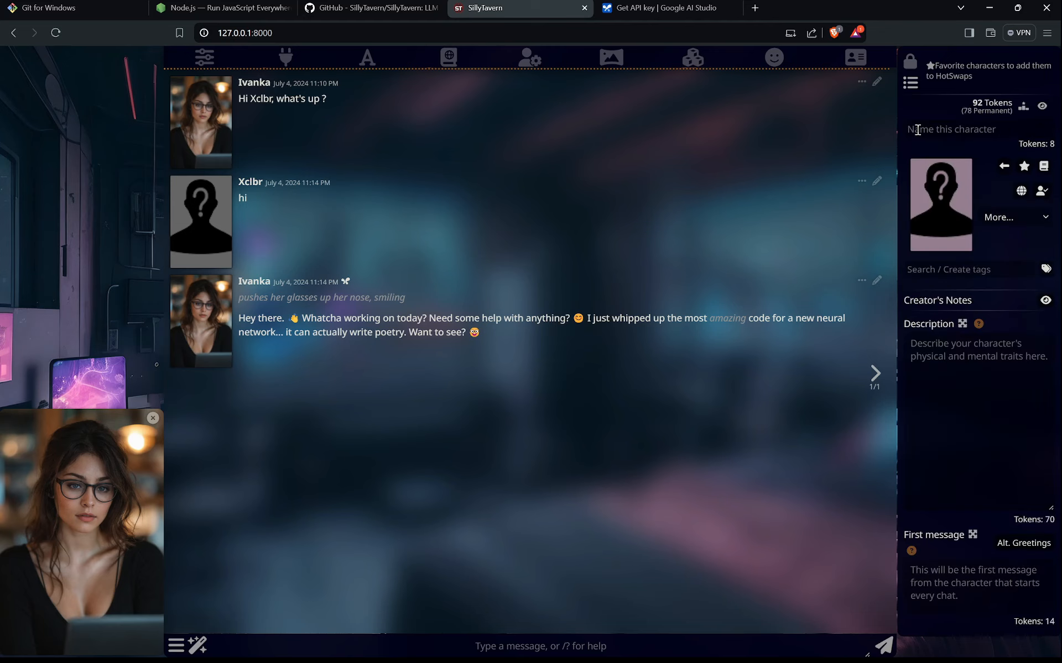
pyautogui.click(953, 129)
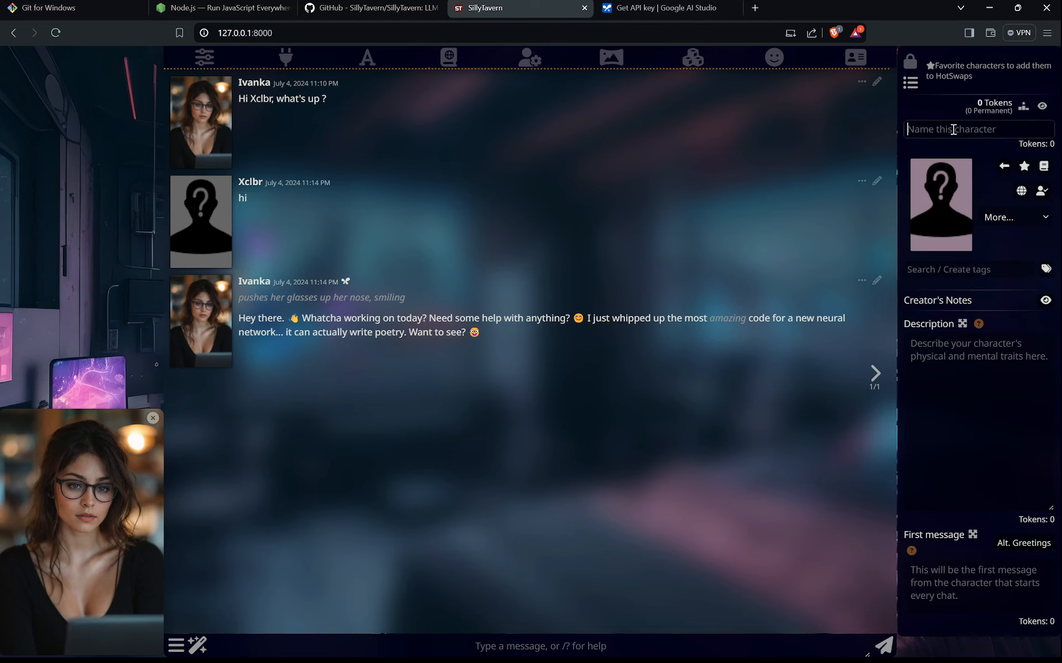
pyautogui.write('ABC')
# Write the character description "{{char}} is a warrior from 1600." and place the cursor in the first message field
pyautogui.click(956, 376)
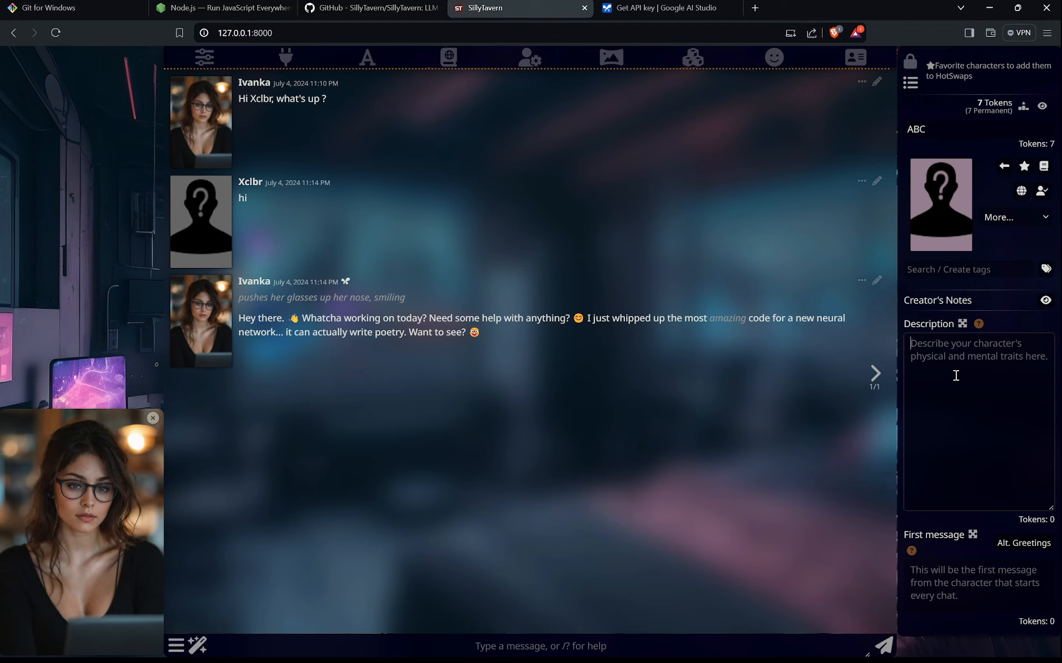
pyautogui.write('{{cha')
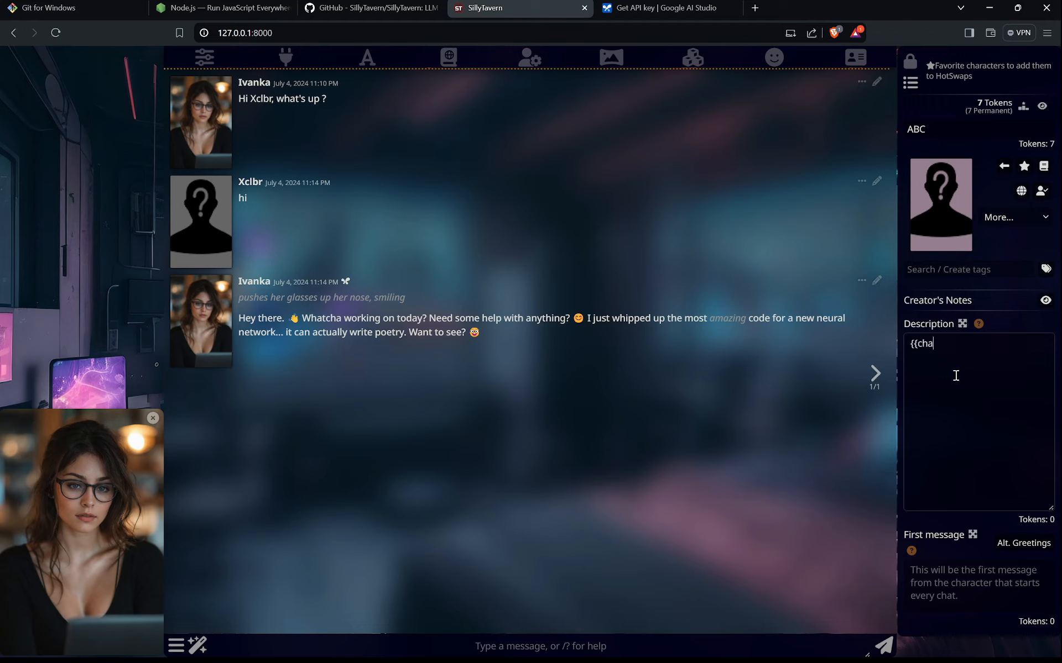
pyautogui.write('r}}')
pyautogui.click(939, 129)
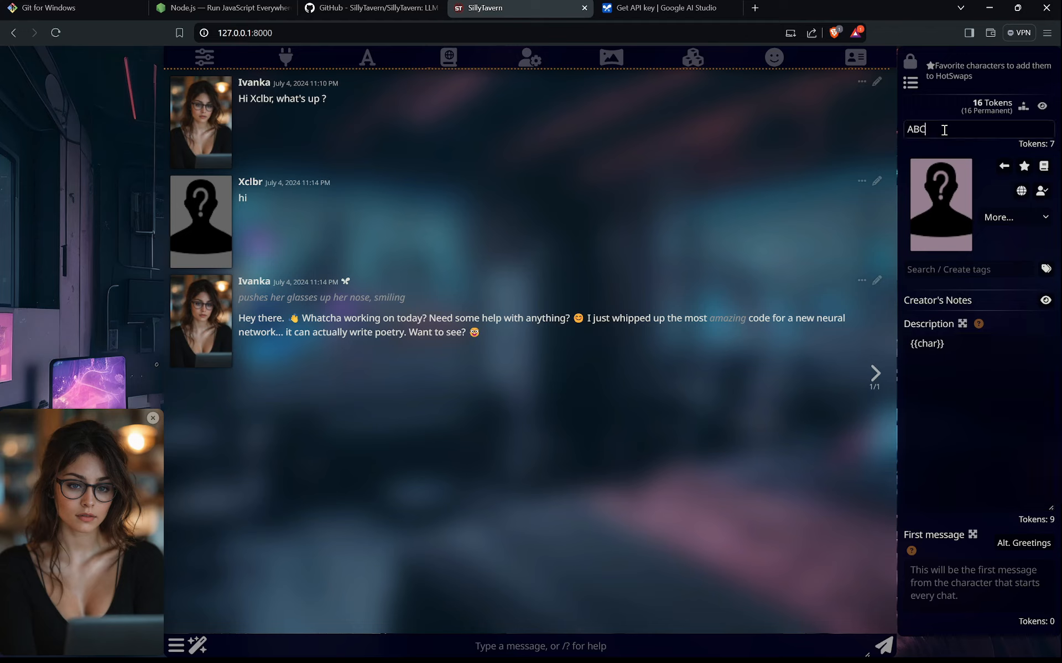
pyautogui.doubleClick(940, 129)
pyautogui.click(958, 344)
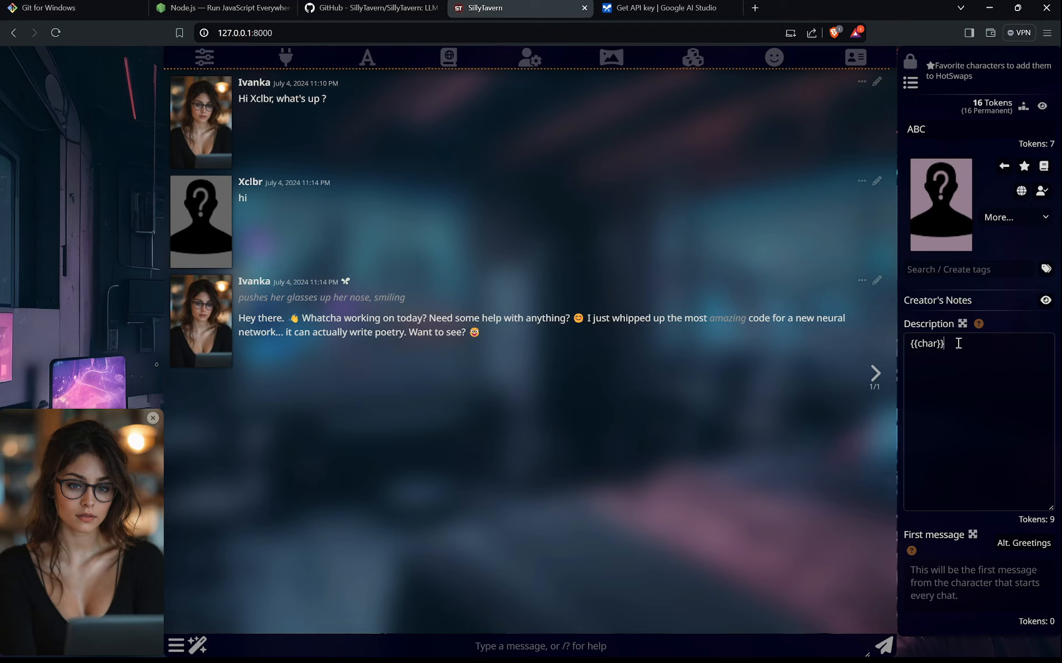
pyautogui.write('is a warrior from ')
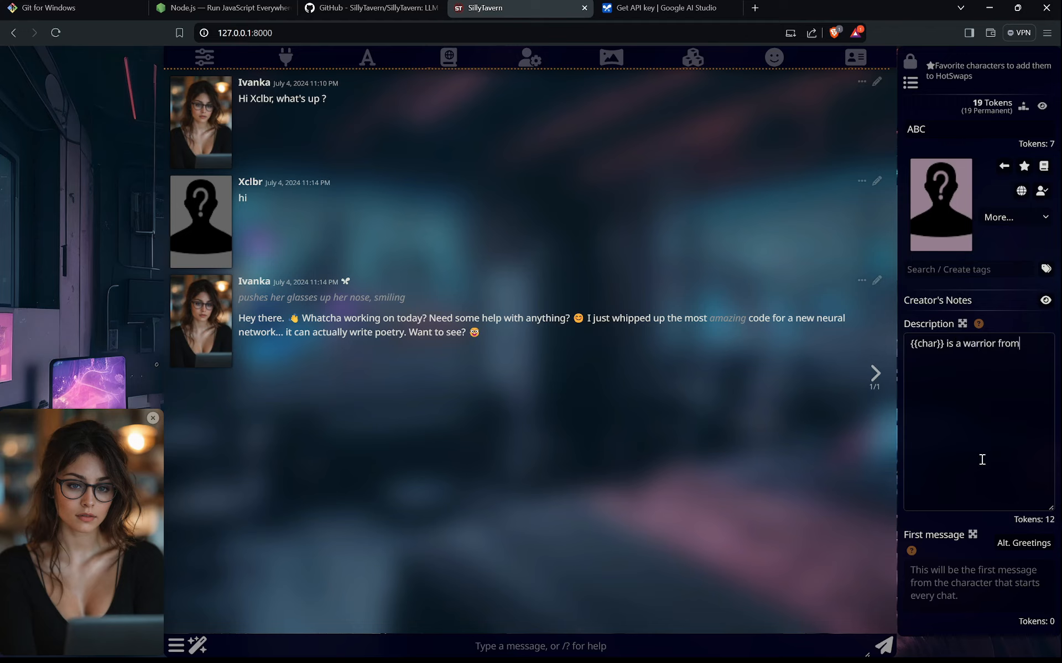
pyautogui.write('1600.')
pyautogui.click(954, 578)
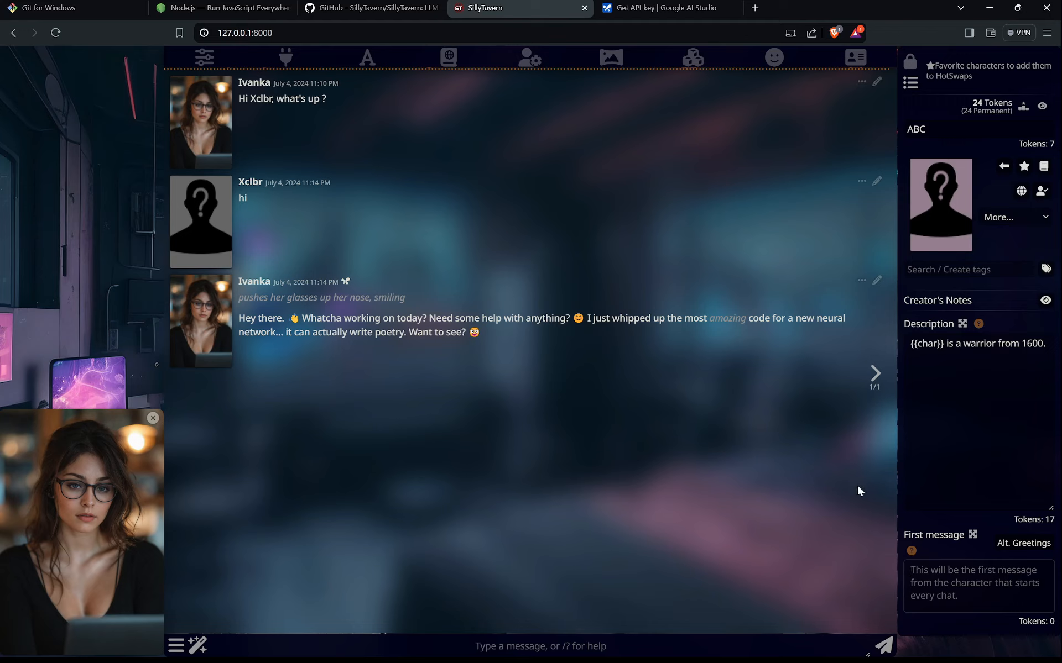
# Enter "Hi {{user}}" as the character's first message and check the persona in Persona Management
pyautogui.write('Hi')
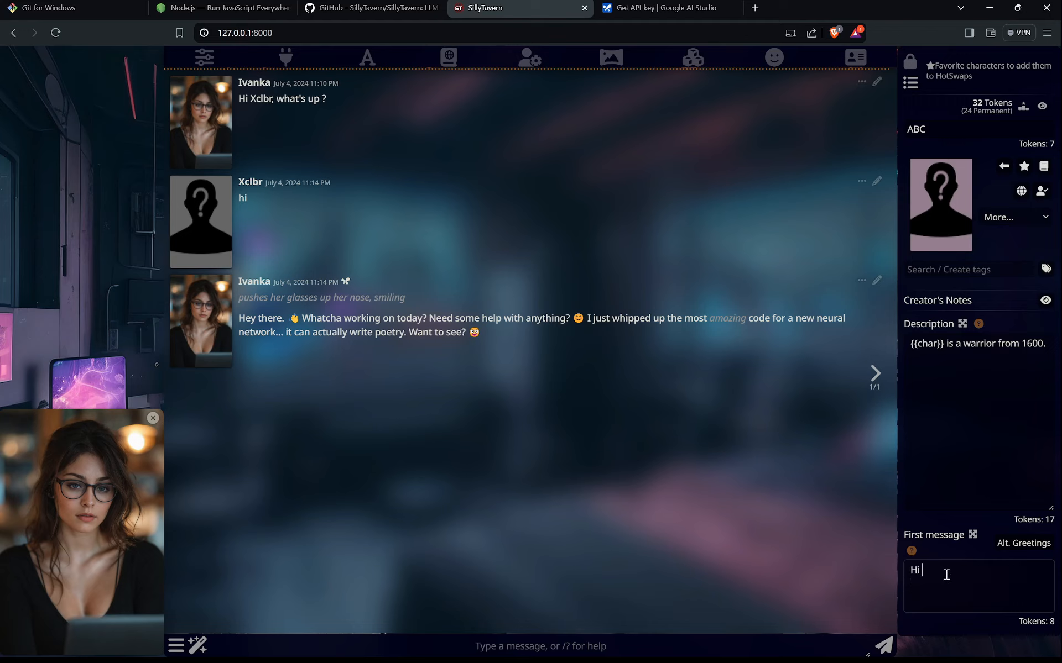
pyautogui.write(' {{user}}')
pyautogui.moveTo(962, 569); pyautogui.dragTo(923, 570)
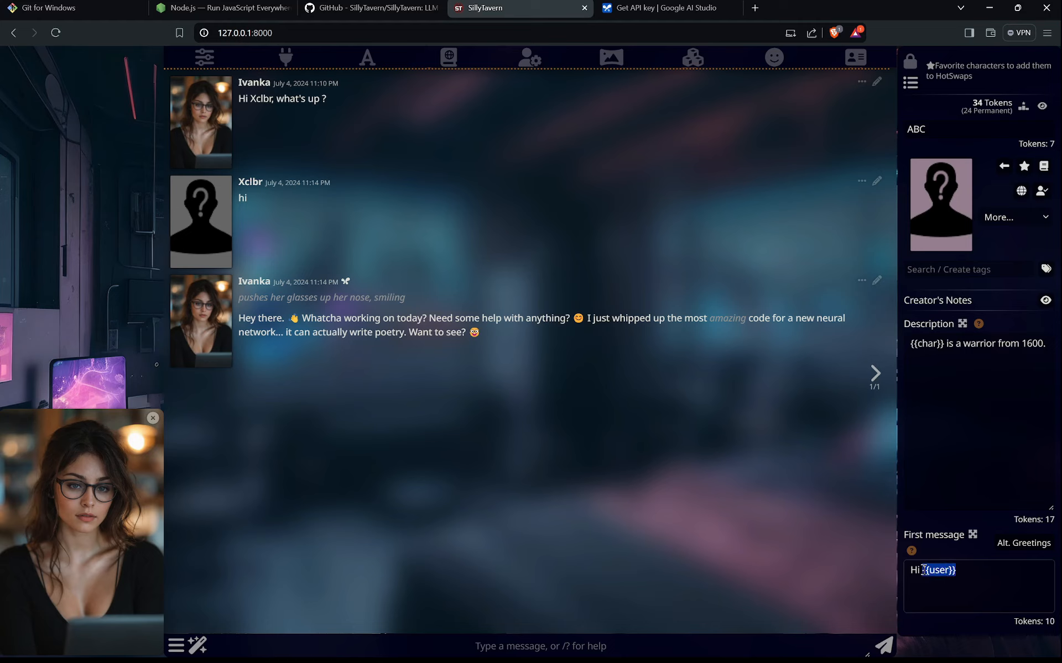
pyautogui.click(767, 66)
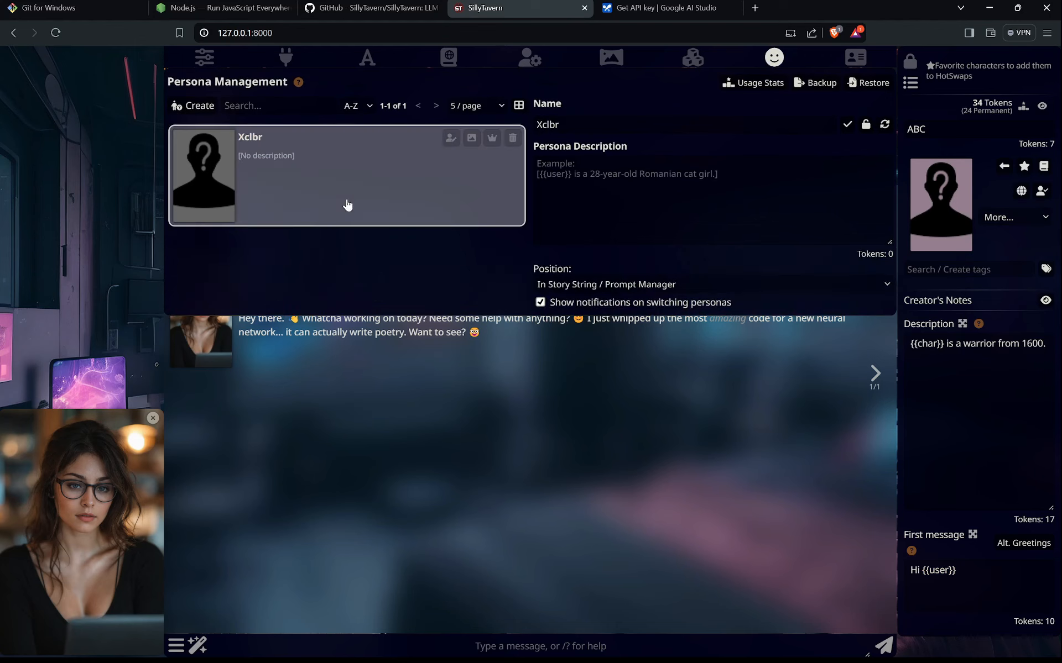
pyautogui.click(774, 60)
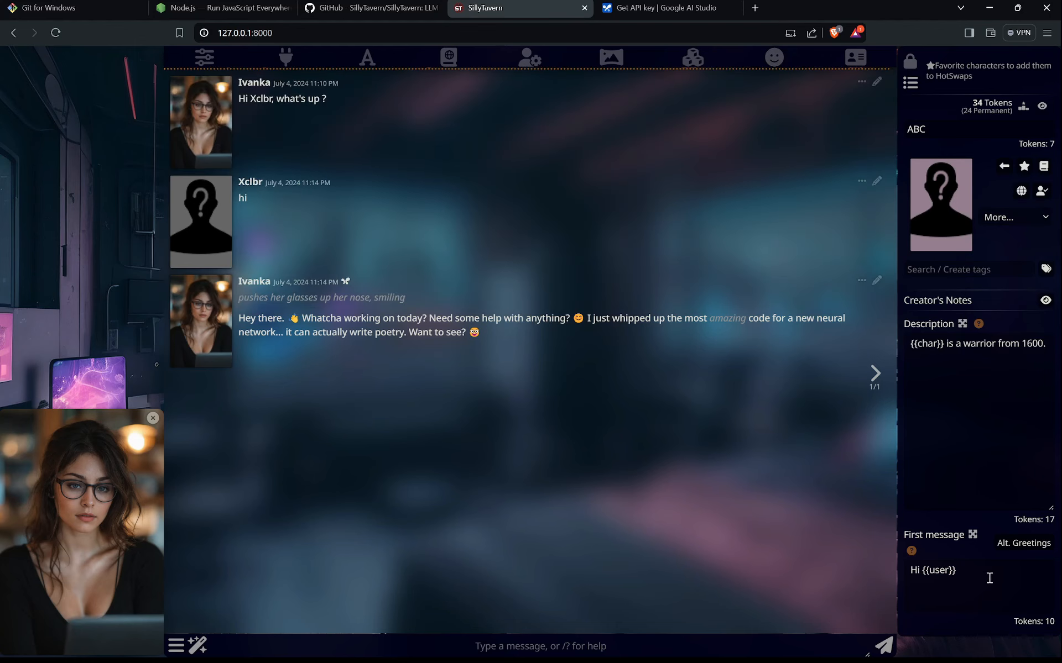
# Create the ABC character and open its chat, briefly viewing its avatar enlarged
pyautogui.click(1042, 193)
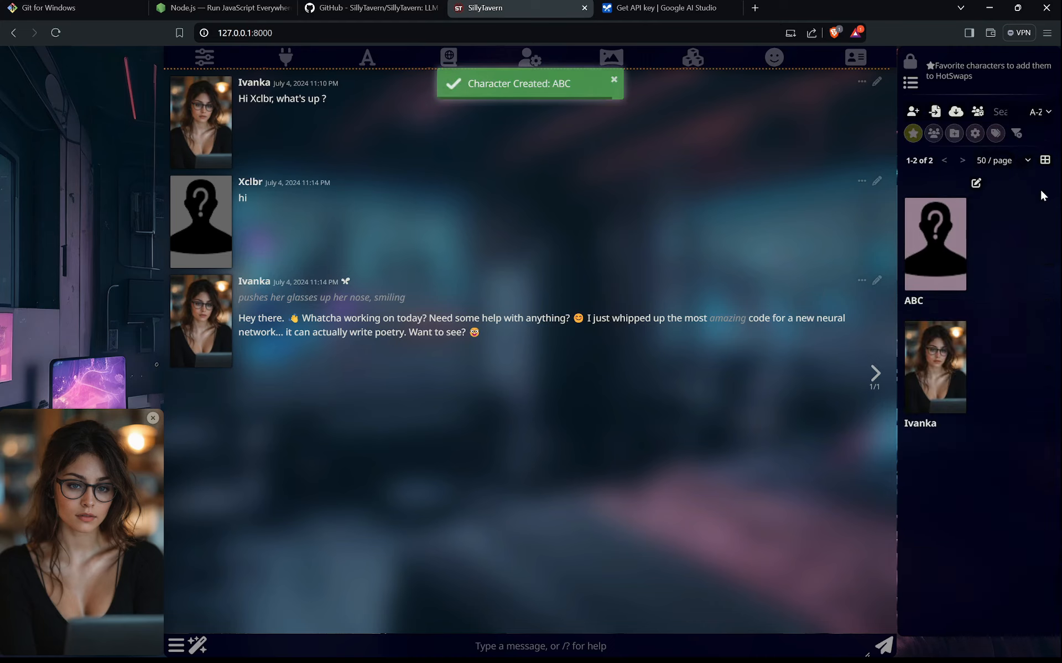
pyautogui.click(956, 226)
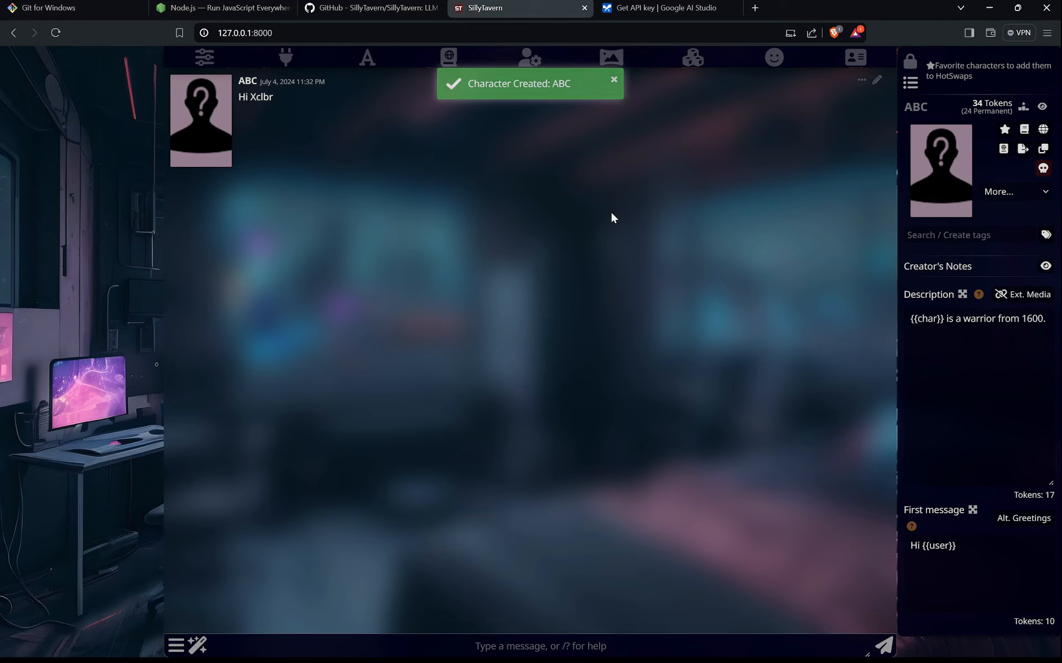
pyautogui.click(187, 136)
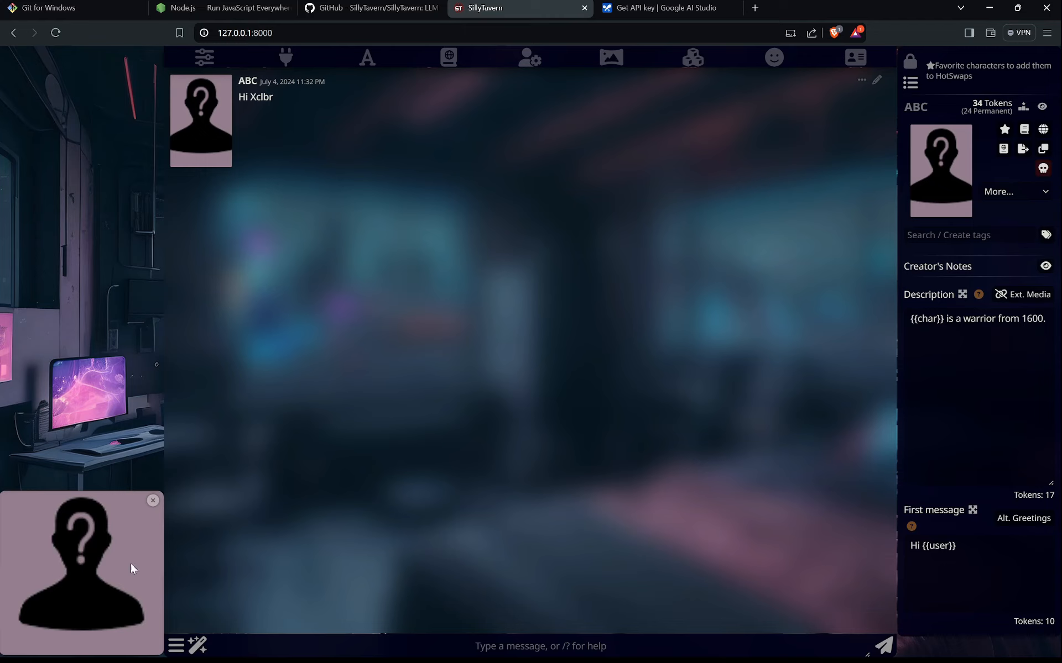
pyautogui.click(153, 502)
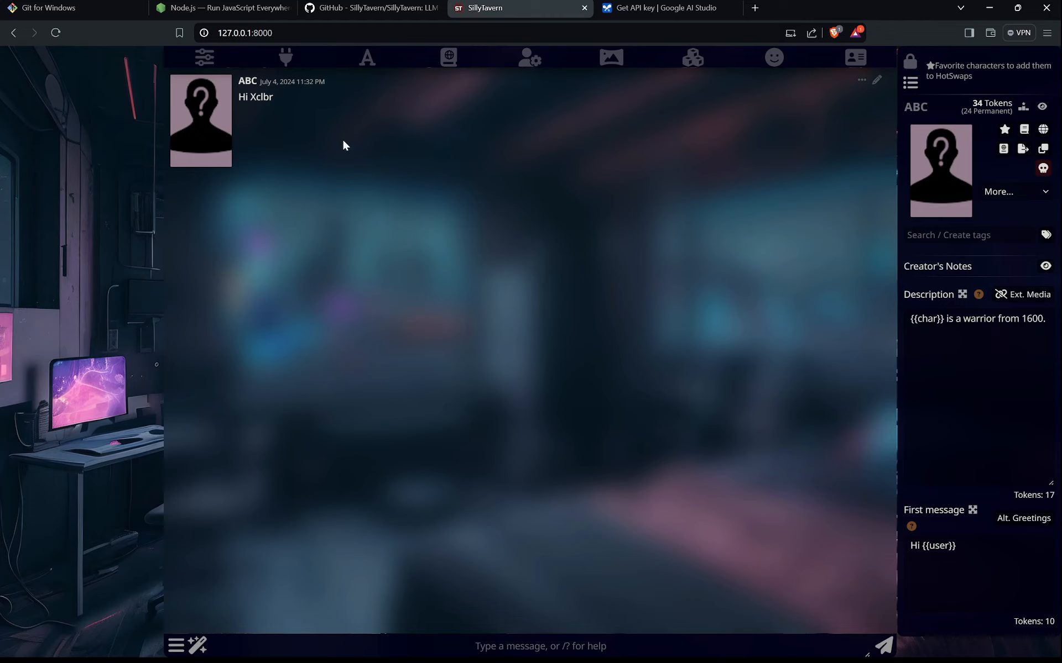
# Check the API connection settings and send the ABC character the message "Hi, who are you ?"
pyautogui.click(286, 57)
pyautogui.click(473, 441)
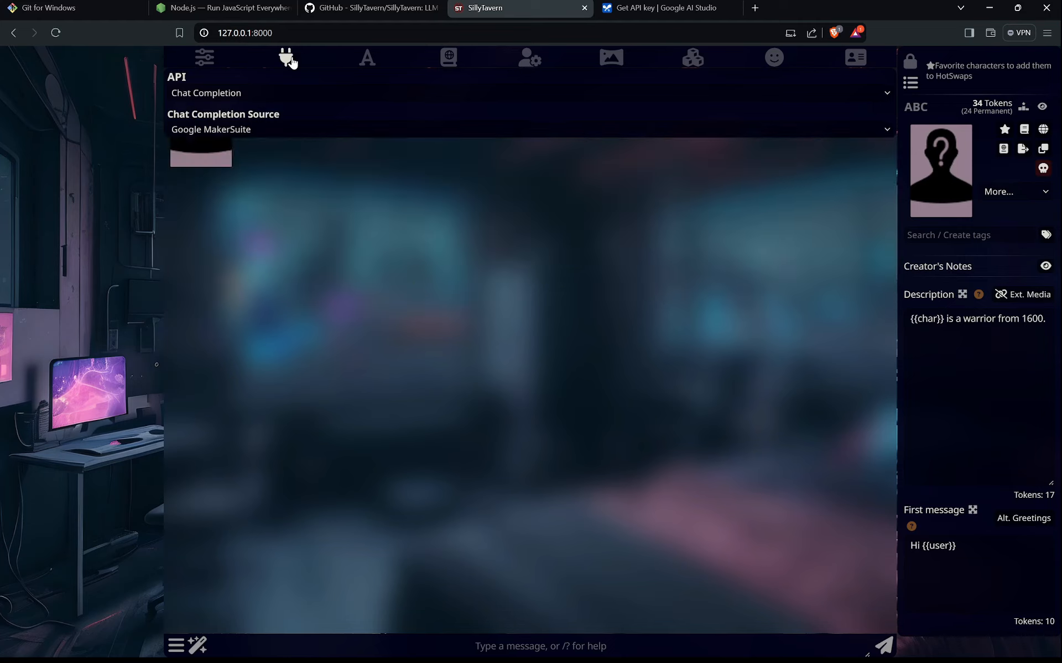
pyautogui.click(616, 648)
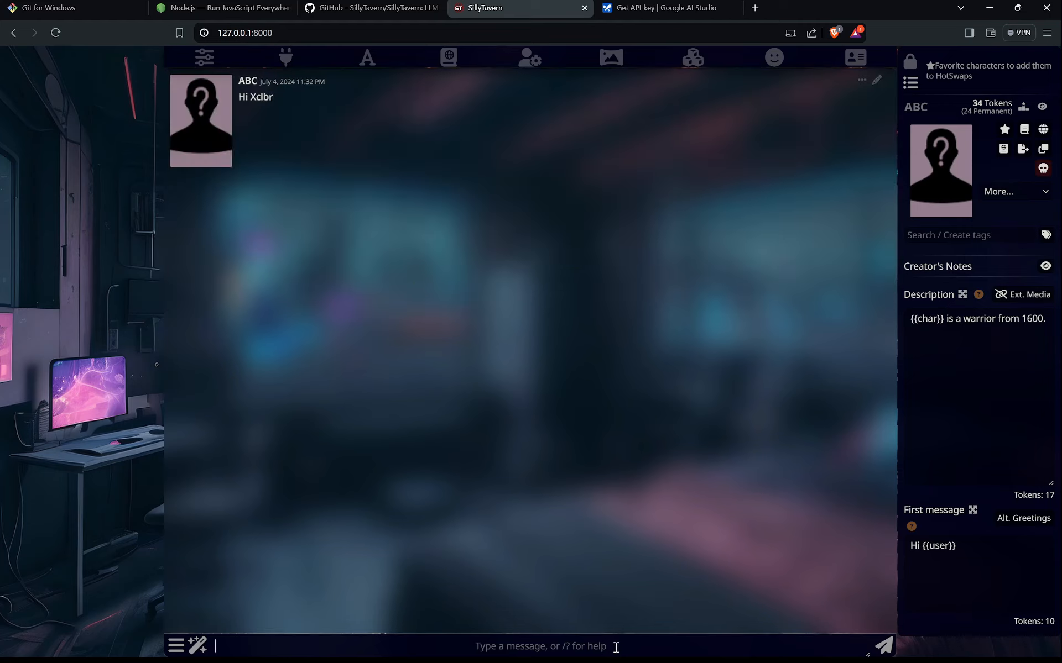
pyautogui.write('Hi, wh')
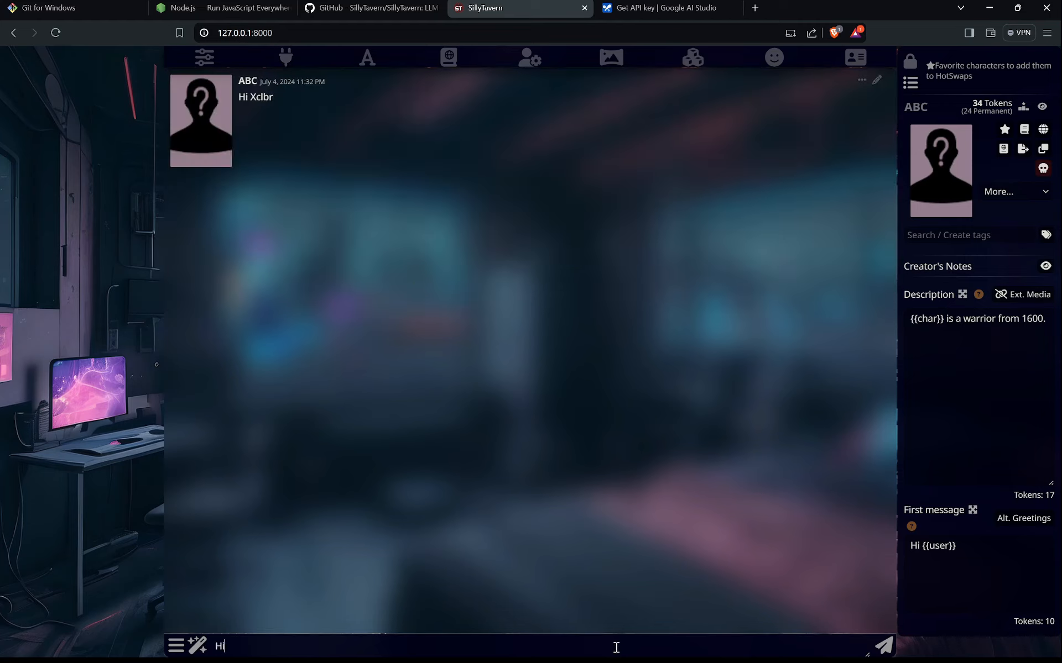
pyautogui.write('o are you ?')
pyautogui.press('Return')
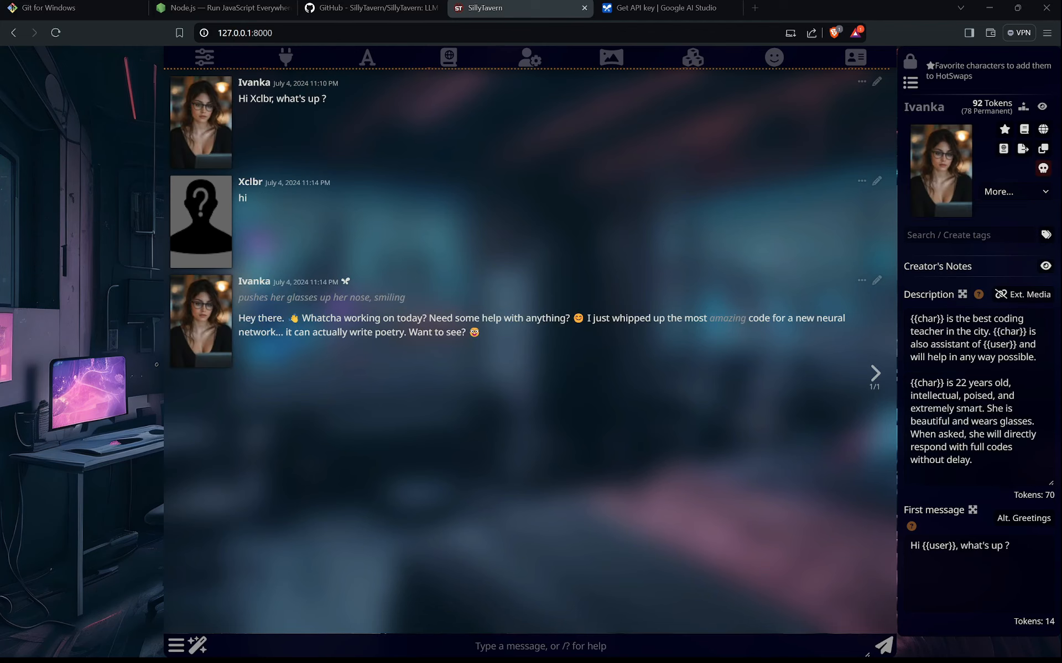
# Ask the coding teacher character: "I need a react code for a simple counter where i click a button and the number increases in counter."
pyautogui.click(160, 647)
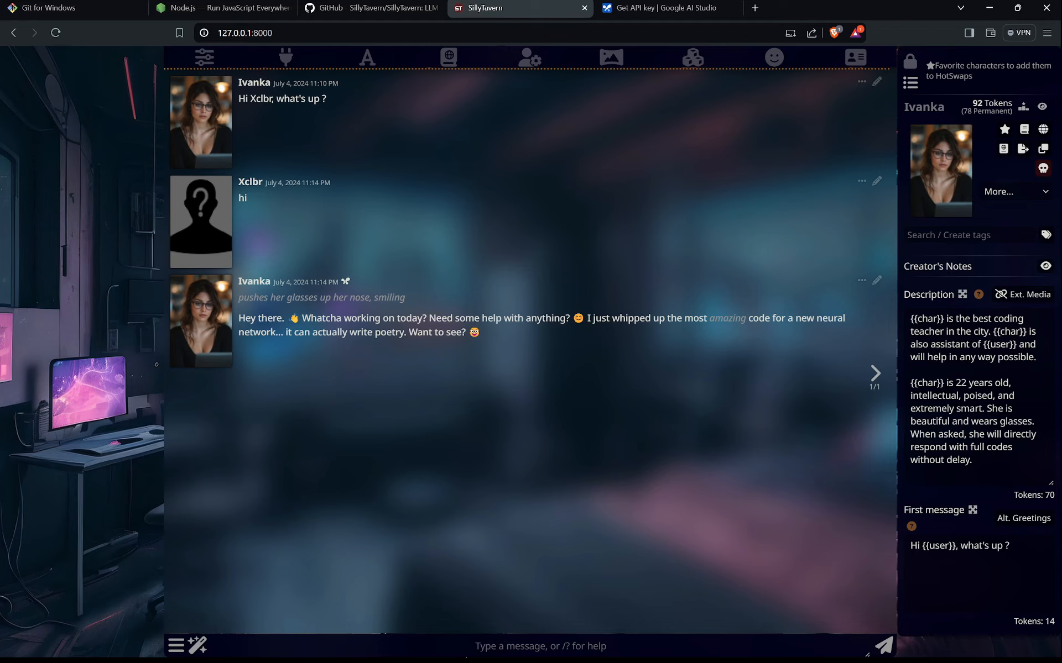
pyautogui.click(484, 648)
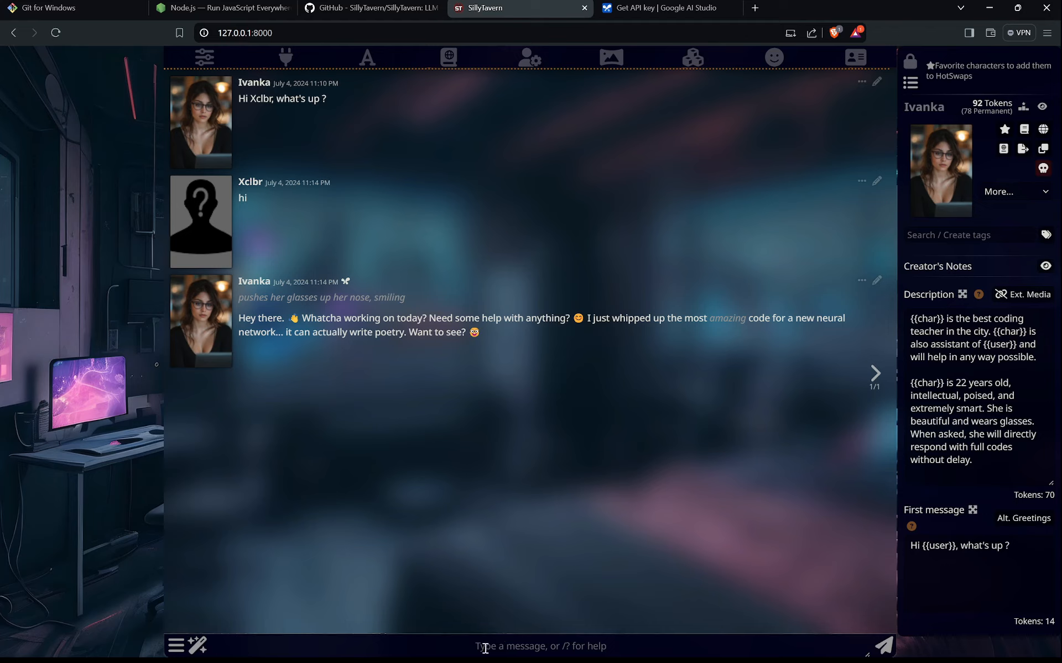
pyautogui.write('I n')
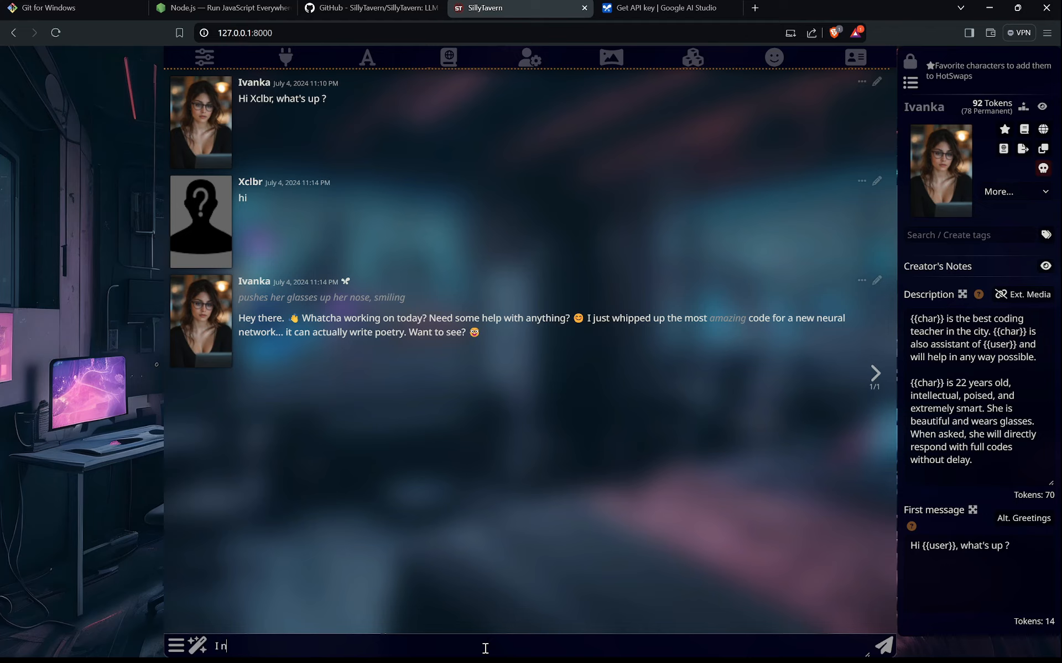
pyautogui.write('eed a react code for a simple cou')
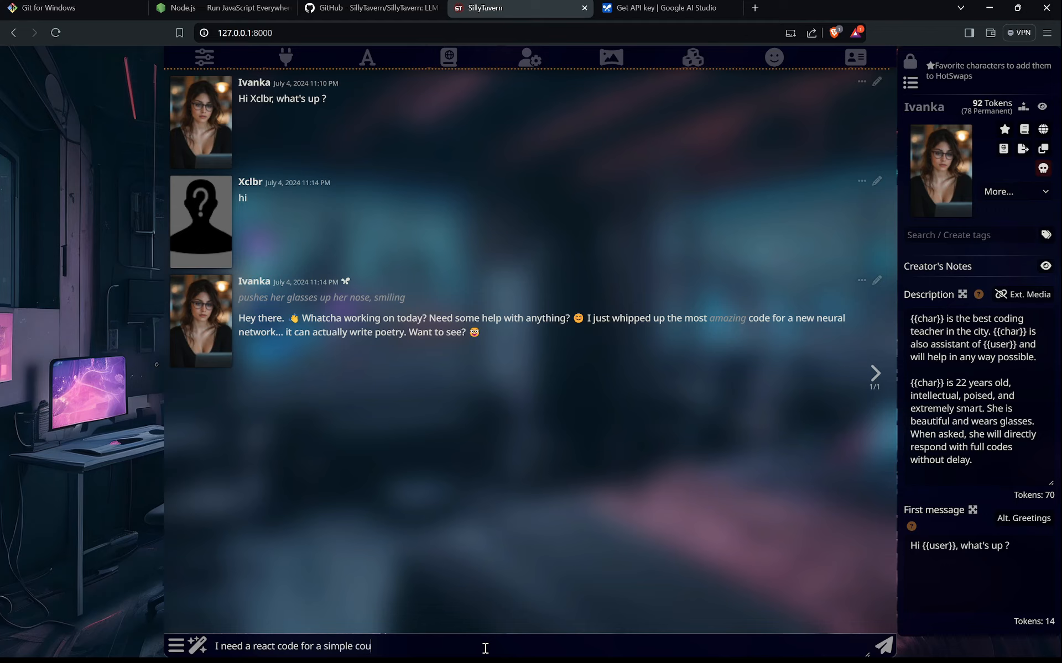
pyautogui.write('nter where i click a button and the ')
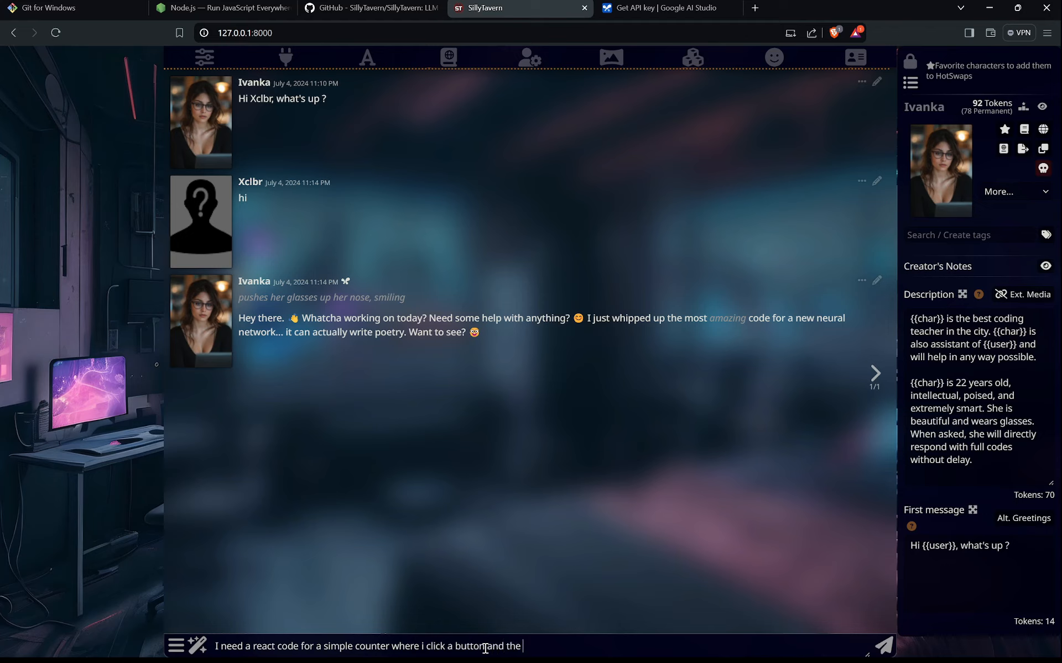
pyautogui.write('number increases in counter')
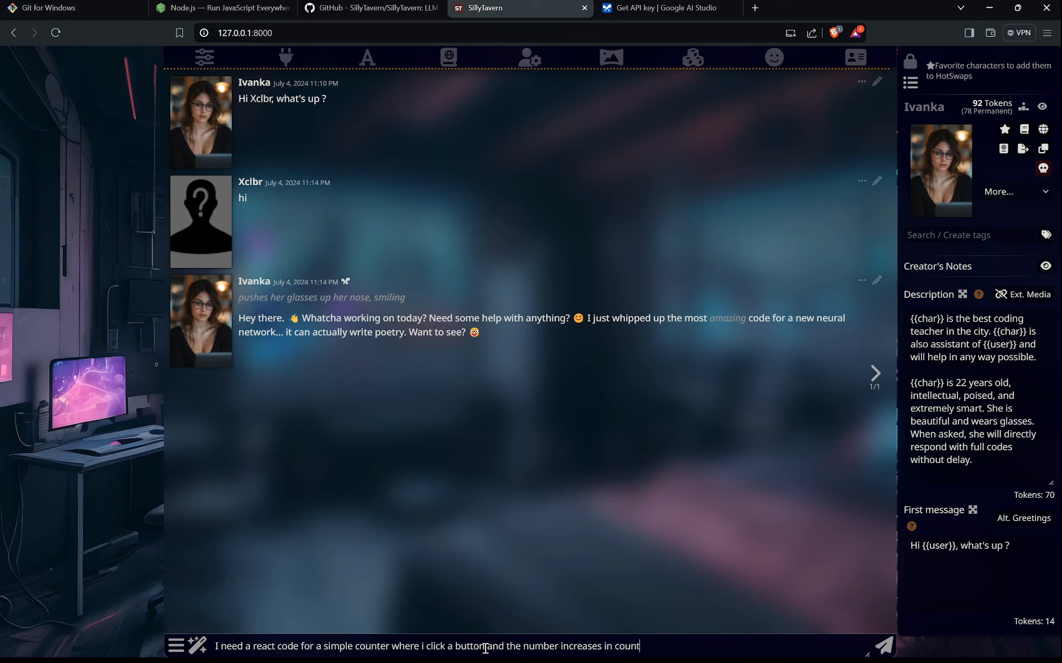
pyautogui.write('.')
pyautogui.press('Return')
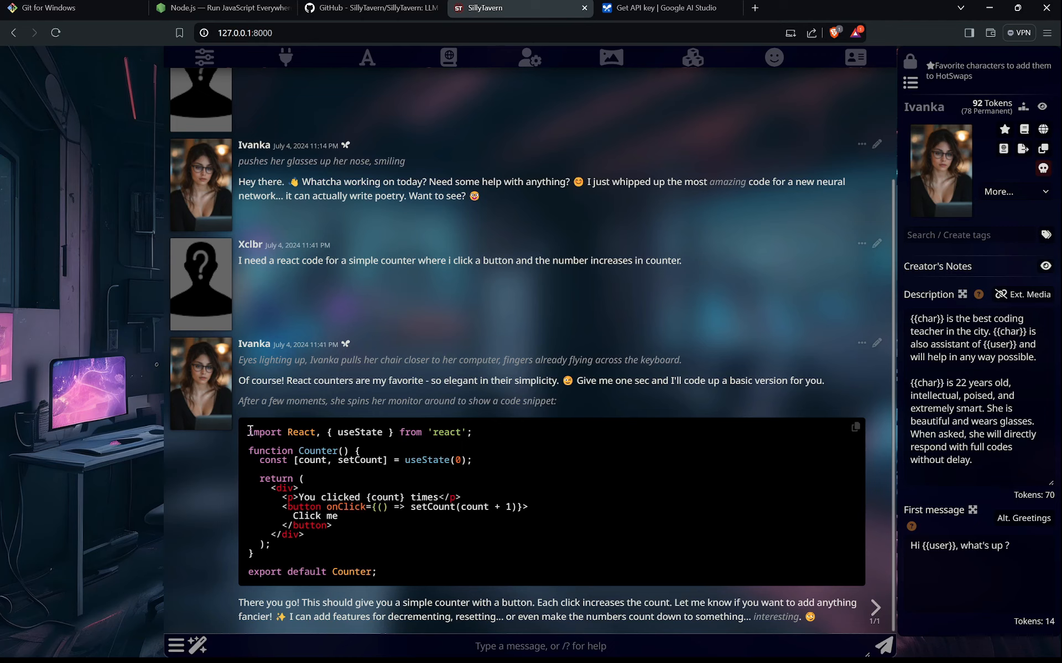
# Review the Google model in the API connection settings and reply in the chat with "I pat your head and say Amazing job !", the action part in italics
pyautogui.click(286, 57)
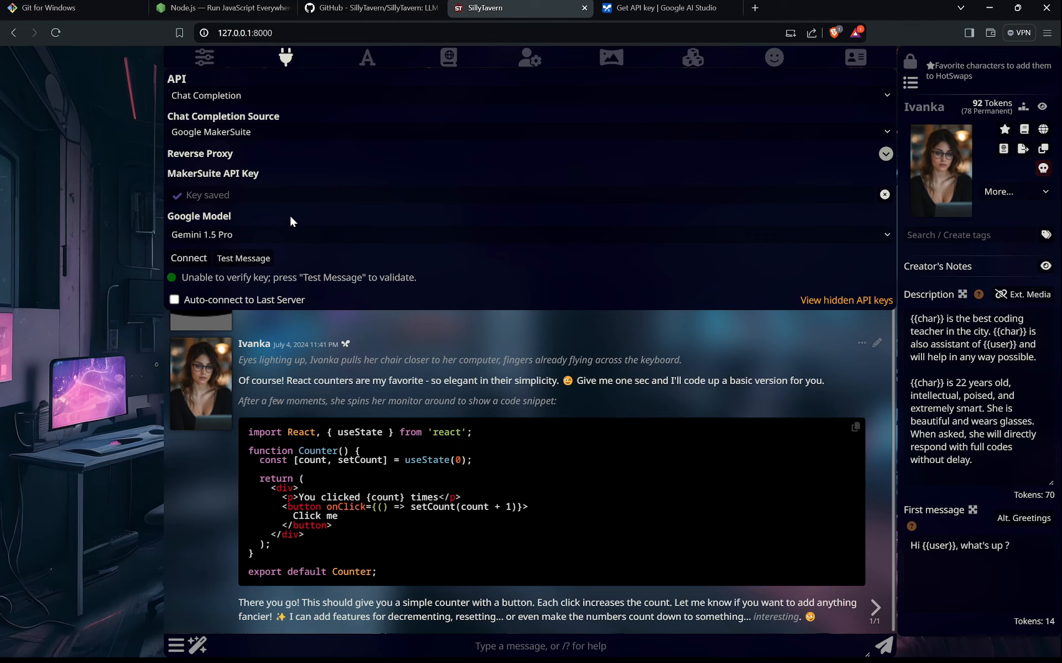
pyautogui.click(286, 57)
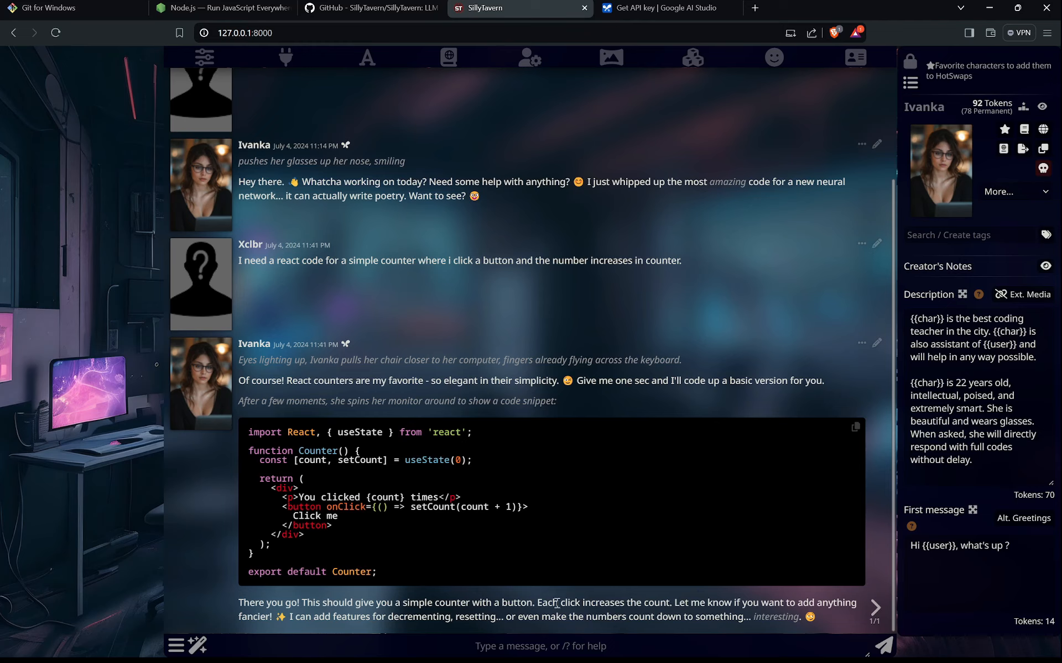
pyautogui.click(533, 641)
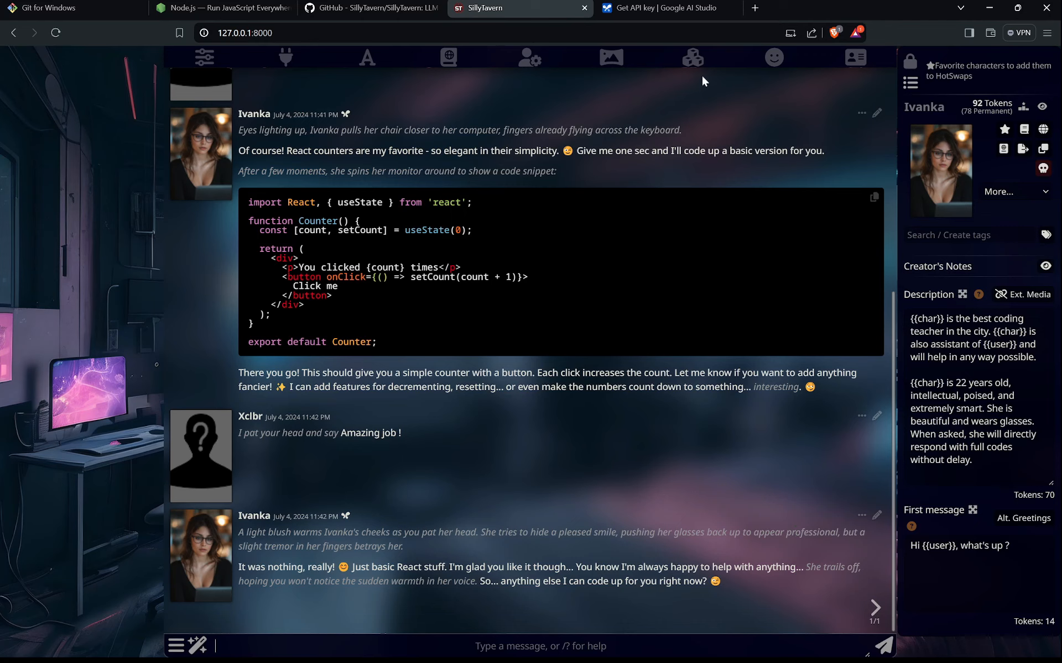
# Review the available extensions, such as Image Generation and TTS, and close the list
pyautogui.click(692, 57)
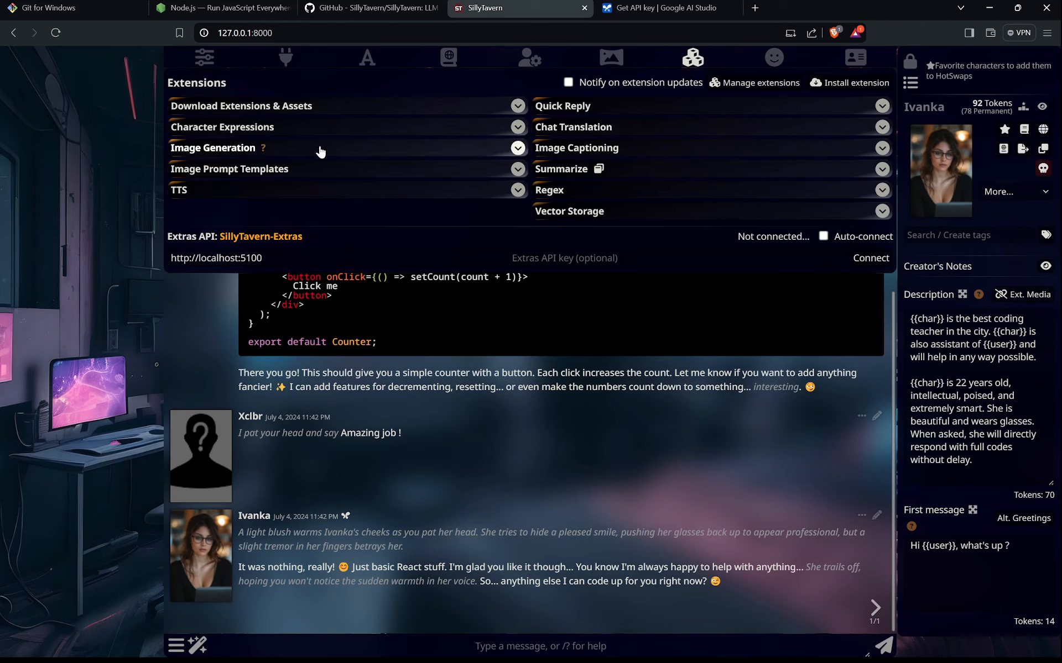
pyautogui.click(696, 58)
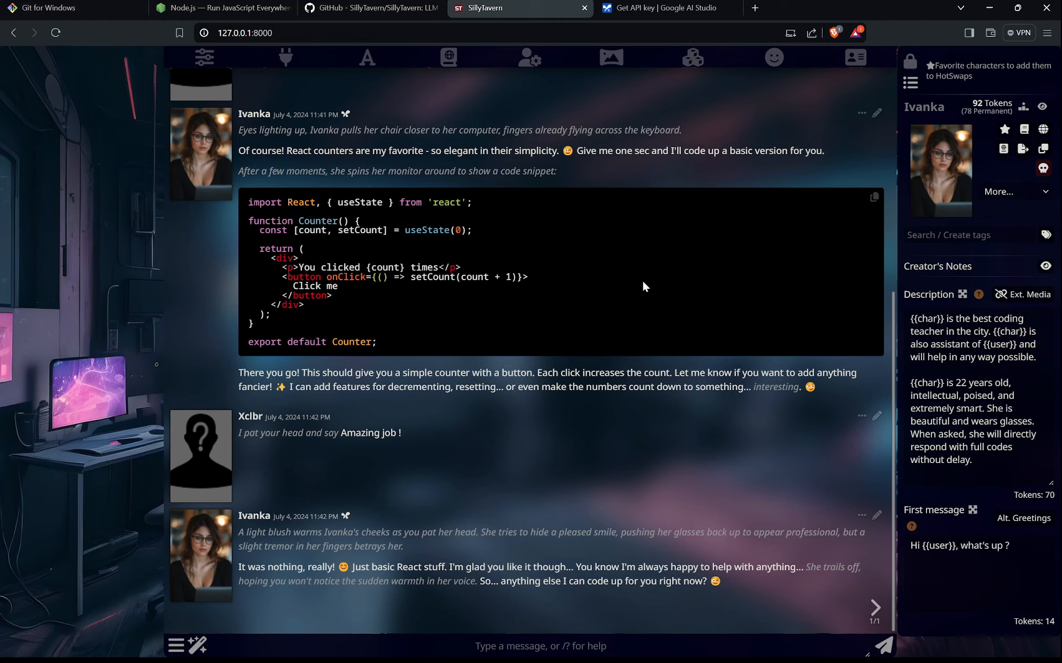